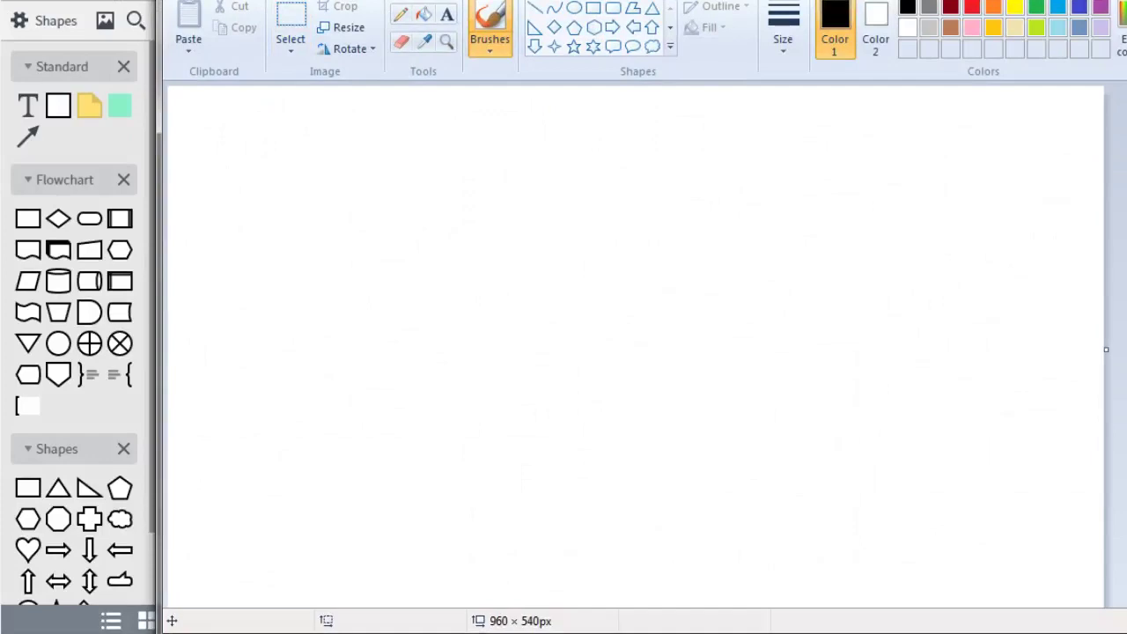
Draw an outer window frame as a black-outlined rectangle about 577 × 356 px on the blank canvas.
left_click_drag(363, 0, 379, 0)
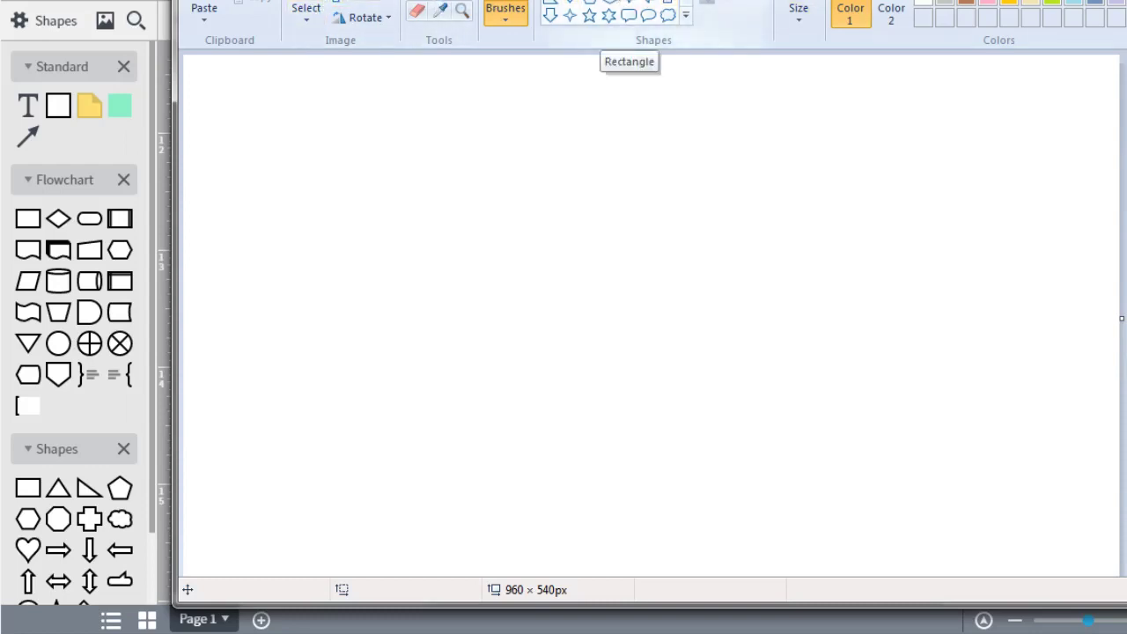
left_click(608, 2)
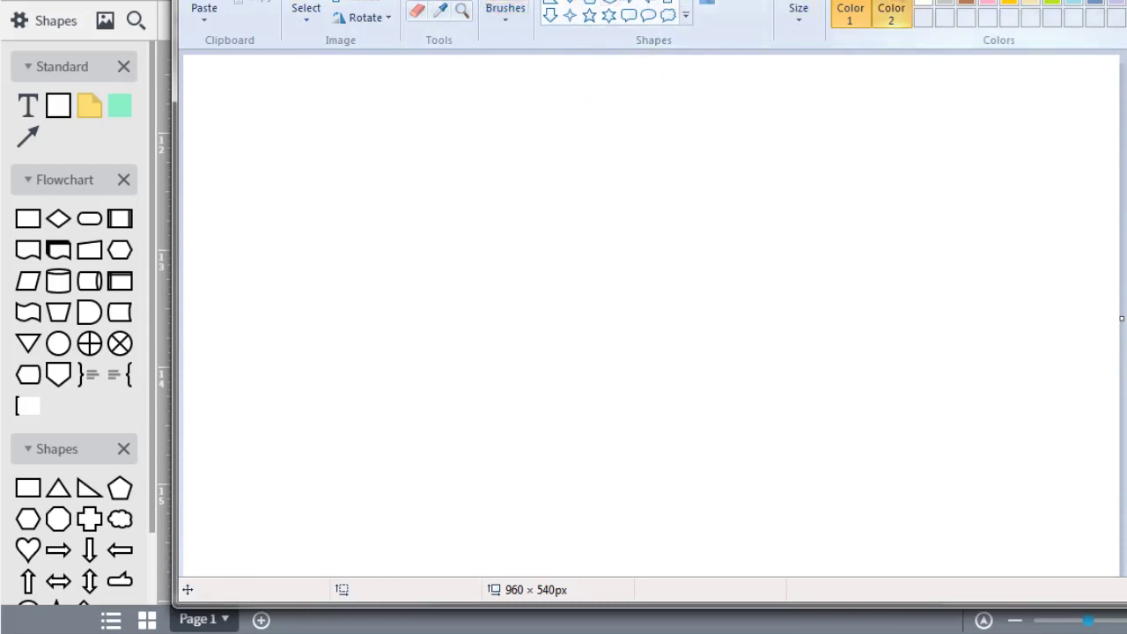
left_click(891, 14)
left_click_drag(455, 140, 507, 186)
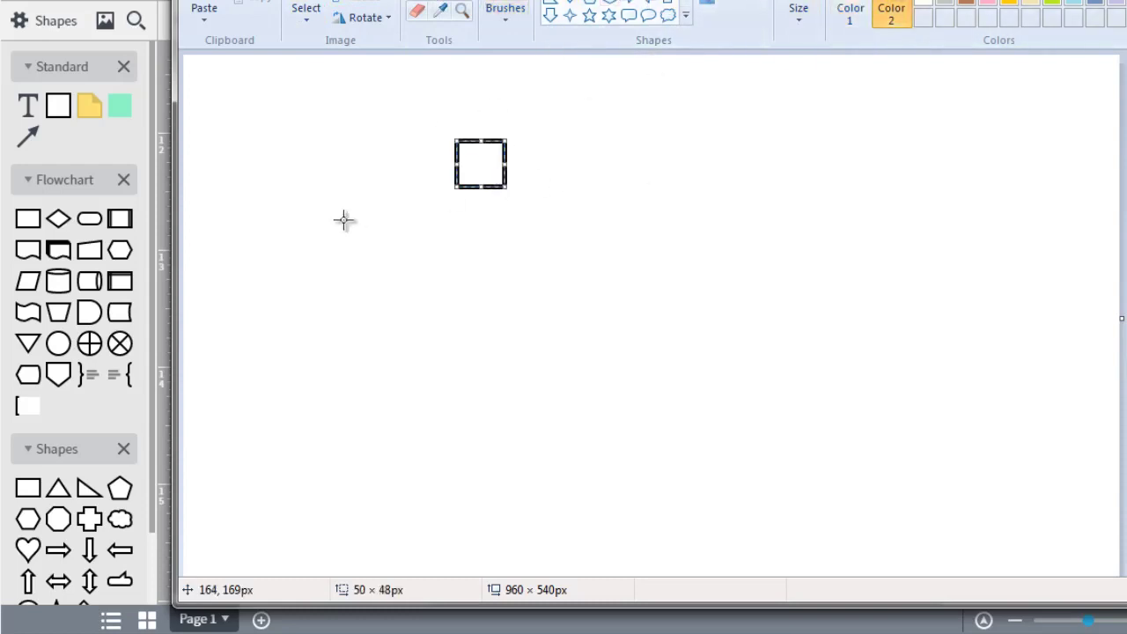
key("ctrl+z")
left_click_drag(306, 110, 870, 456)
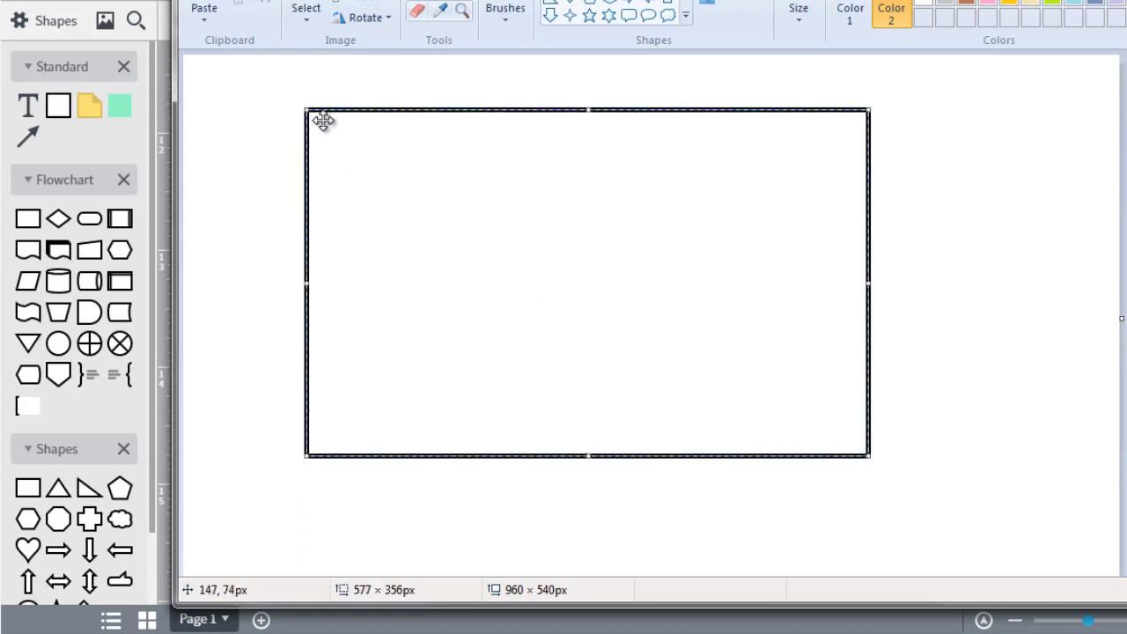
left_click(259, 307)
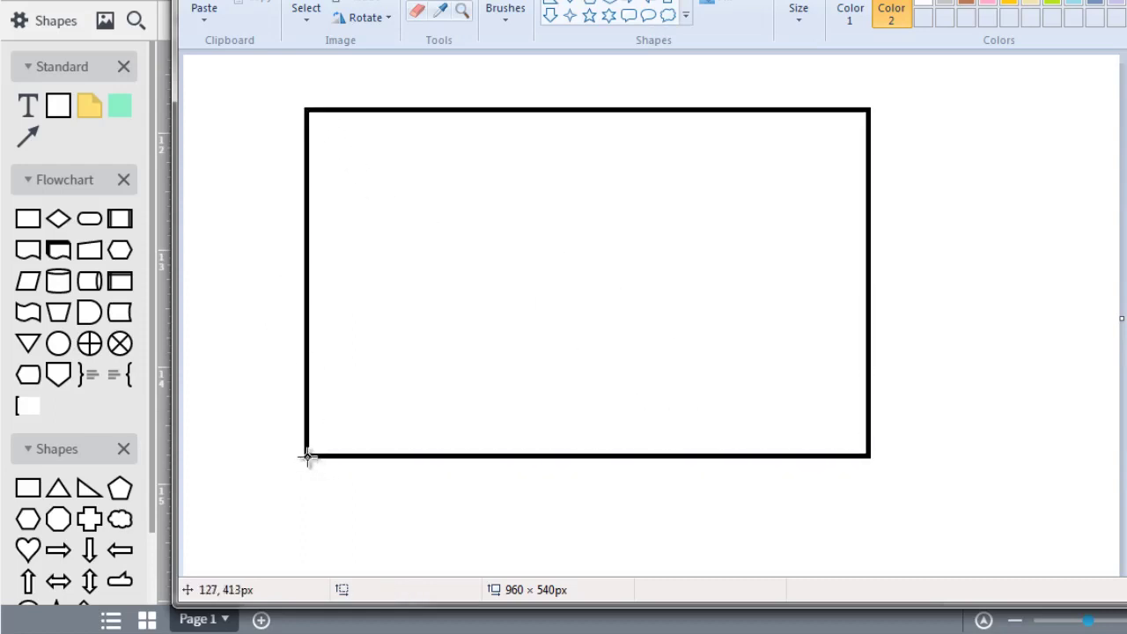
Draw a sidebar rectangle about 88 × 353 px along the frame's left edge and a menu item box about 77 × 21 px inside it.
left_click_drag(307, 456, 393, 112)
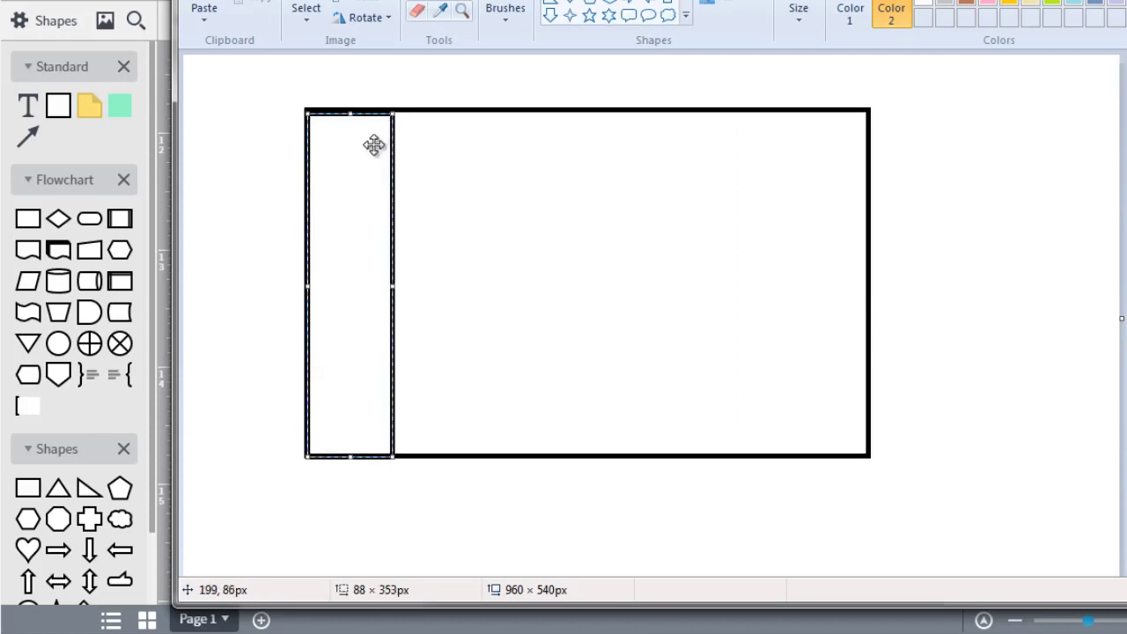
left_click(269, 299)
mouse_move(316, 310)
left_mouse_down()
mouse_move(391, 317)
mouse_move(389, 331)
left_mouse_up()
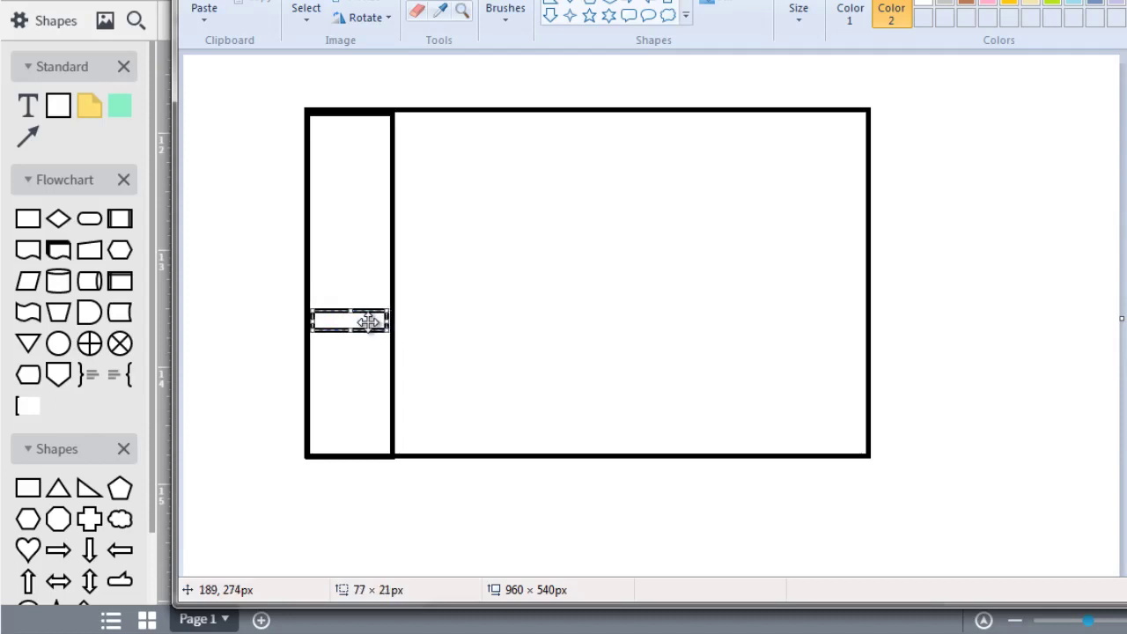
left_click(238, 272)
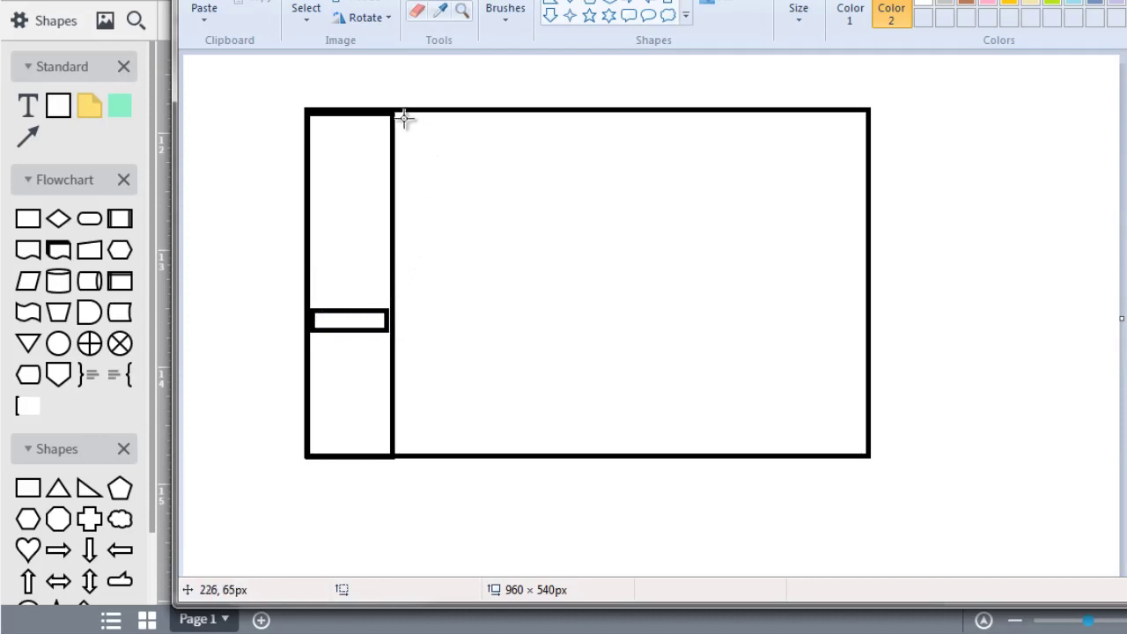
Draw a header bar about 479 × 34 px beside the sidebar and a content box about 467 × 298 px beneath it.
left_click_drag(396, 114, 875, 156)
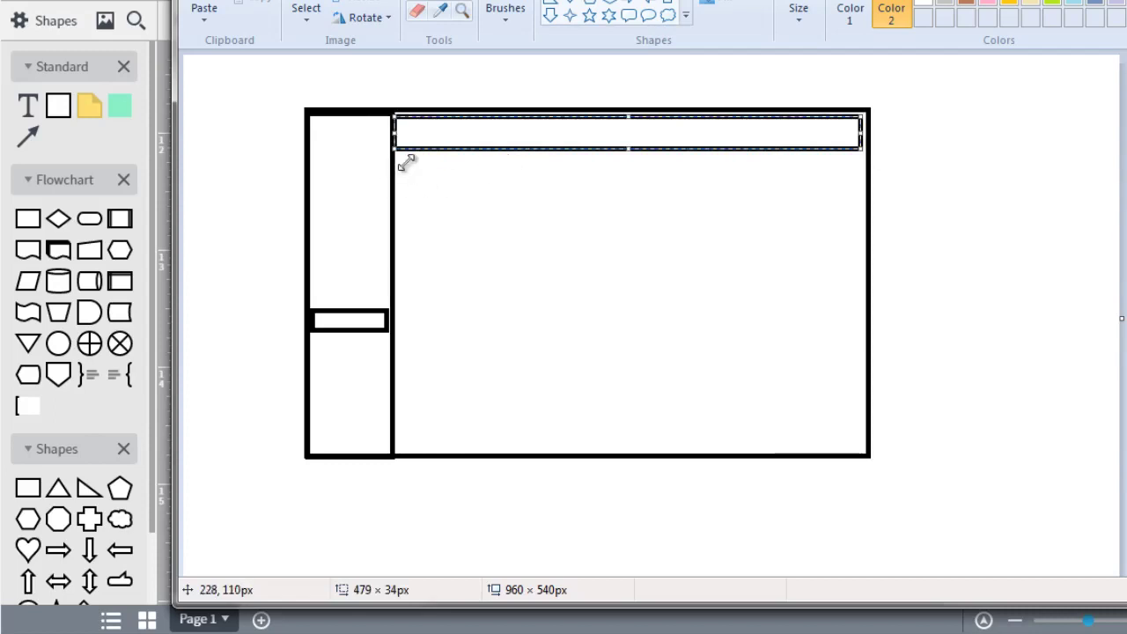
left_click(964, 112)
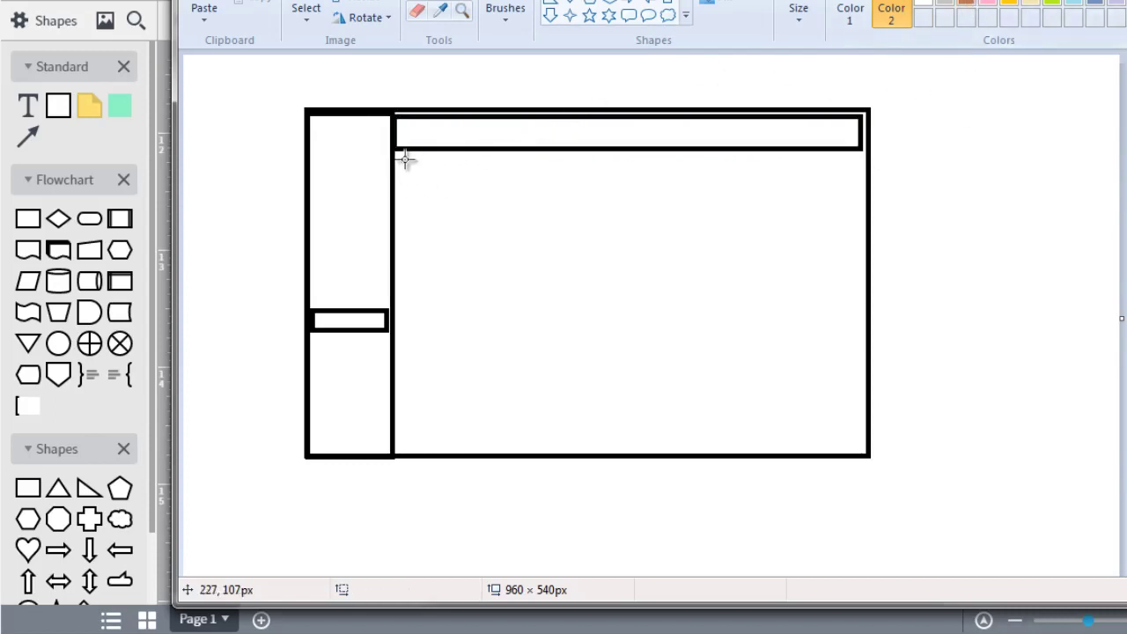
left_click_drag(403, 156, 858, 446)
left_click(850, 13)
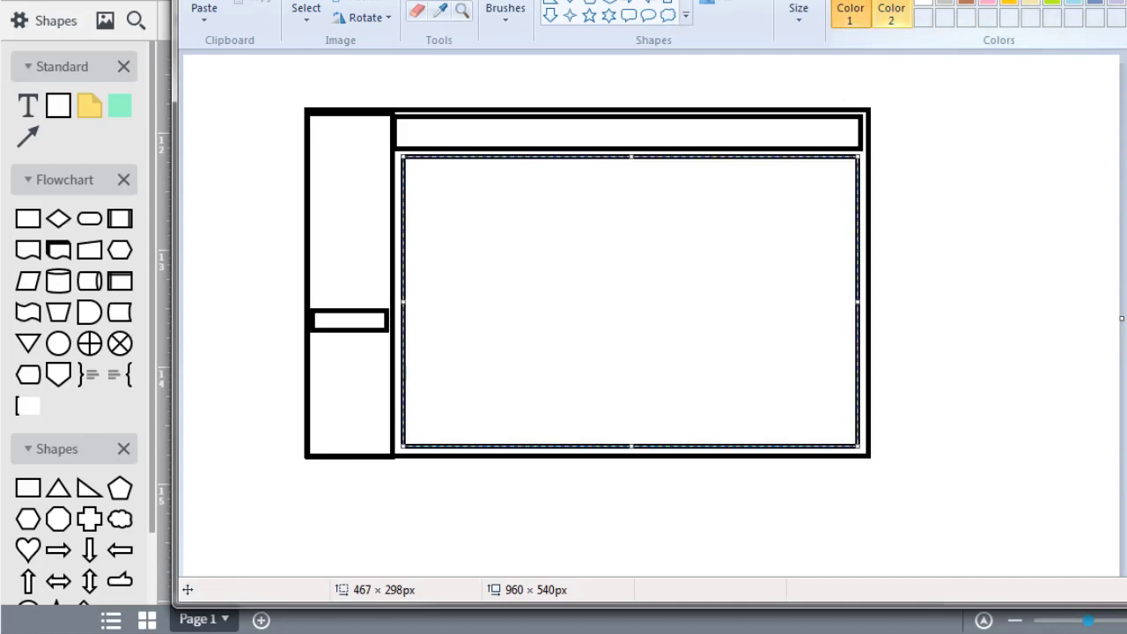
left_click(907, 173)
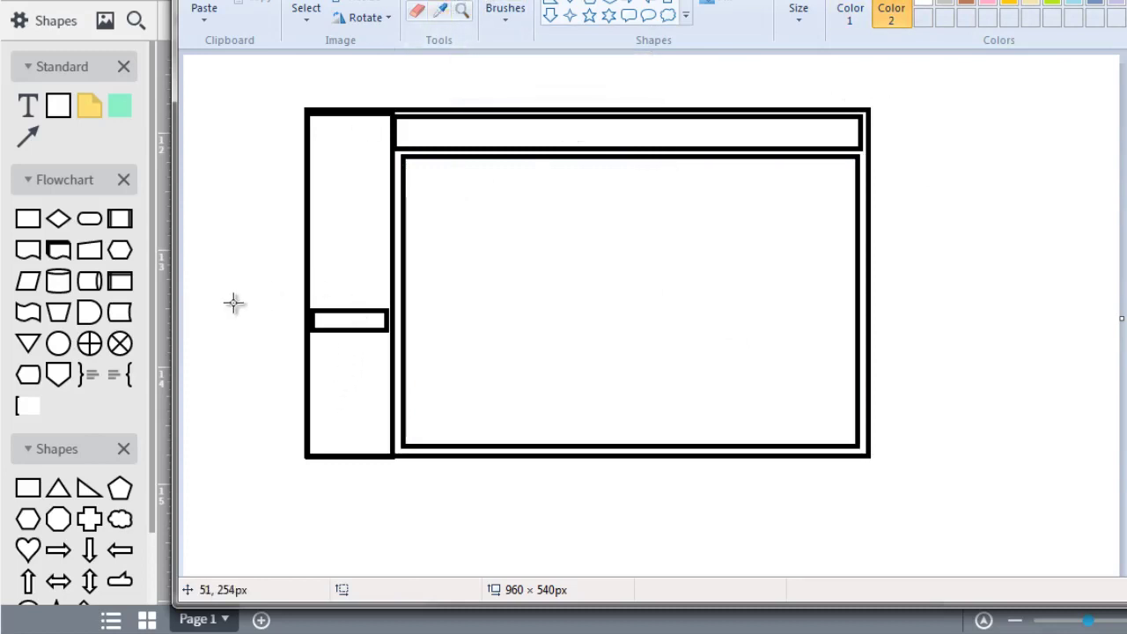
Draw an arrow with straight lines, running from below the frame up to the small menu item box in the sidebar.
scroll(257, 238, "down", 1)
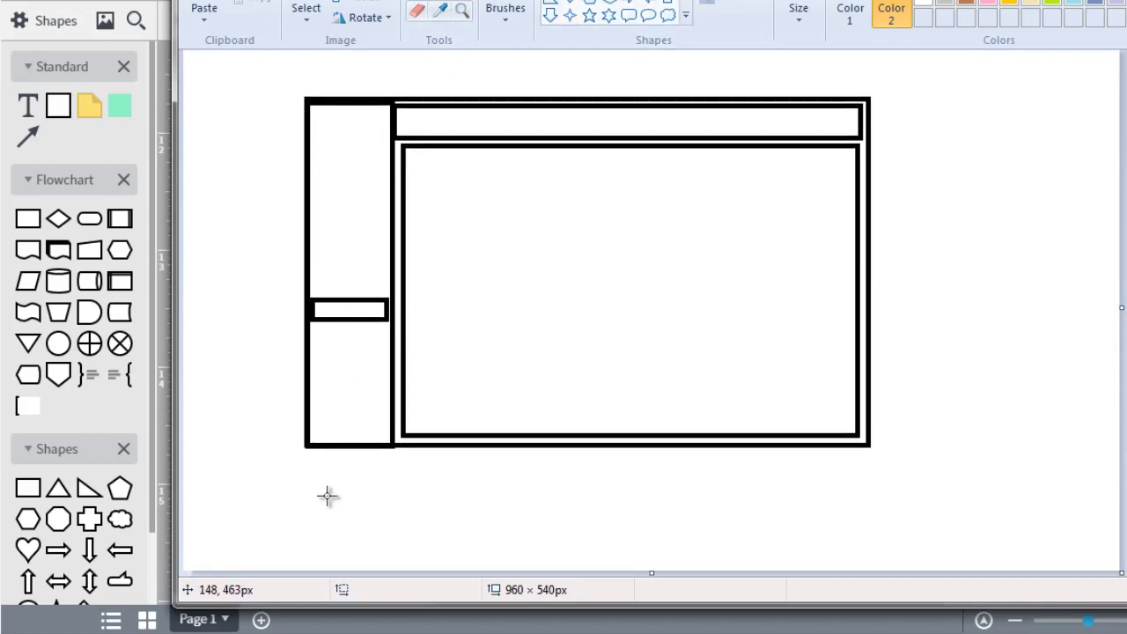
mouse_move(276, 454)
left_mouse_down()
mouse_move(325, 331)
mouse_move(295, 364)
mouse_move(327, 338)
left_mouse_up()
left_click(247, 368)
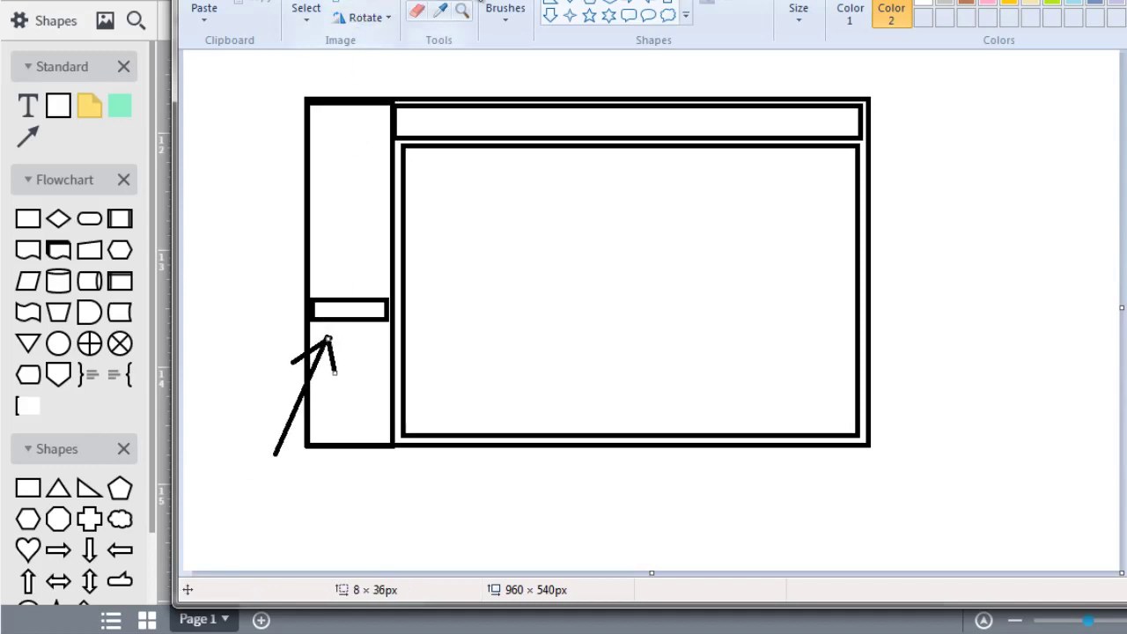
Add a two-line text below the arrow reading "- List Campaigns" and "- Create New Campaign", widening the text box to fit each item on one line.
left_click(247, 481)
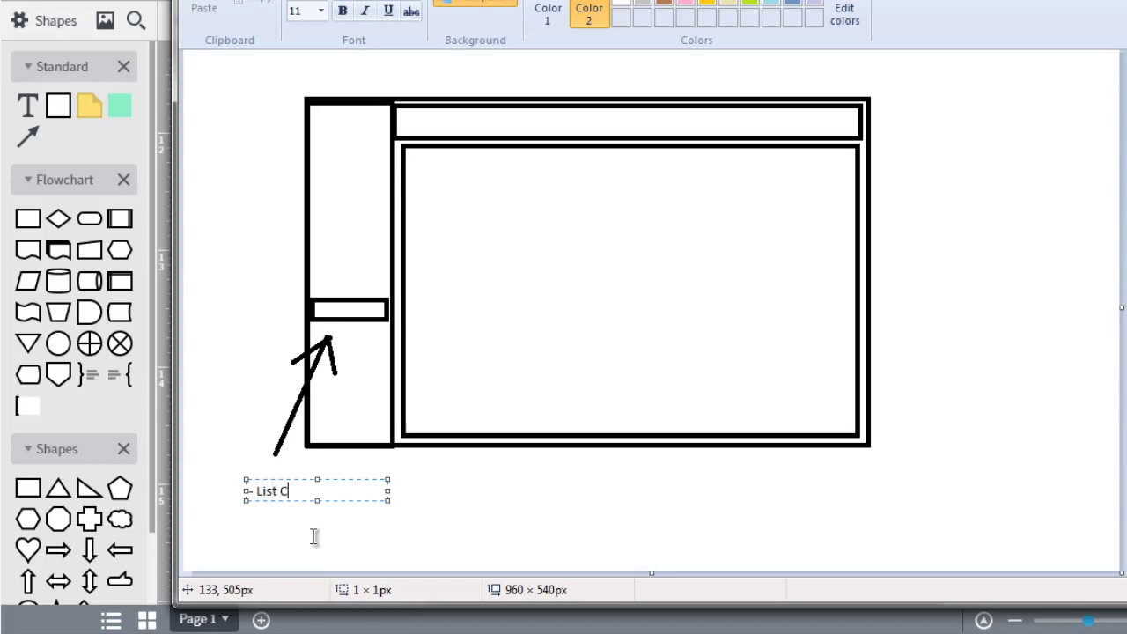
type("- List Campaigns")
key("Return")
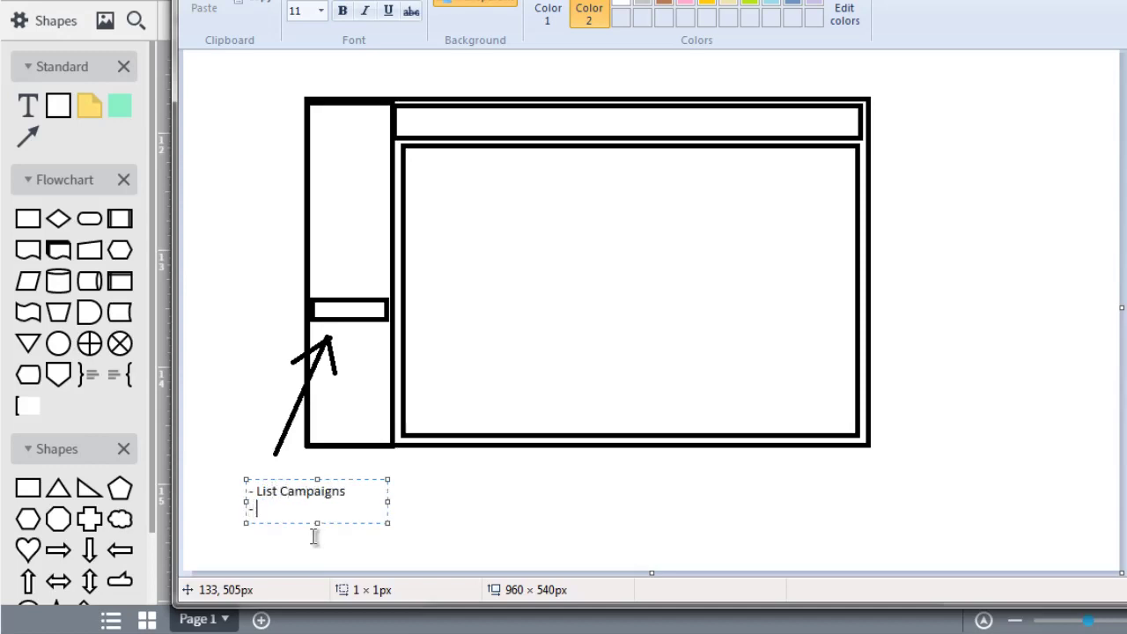
type("- Create New Cam")
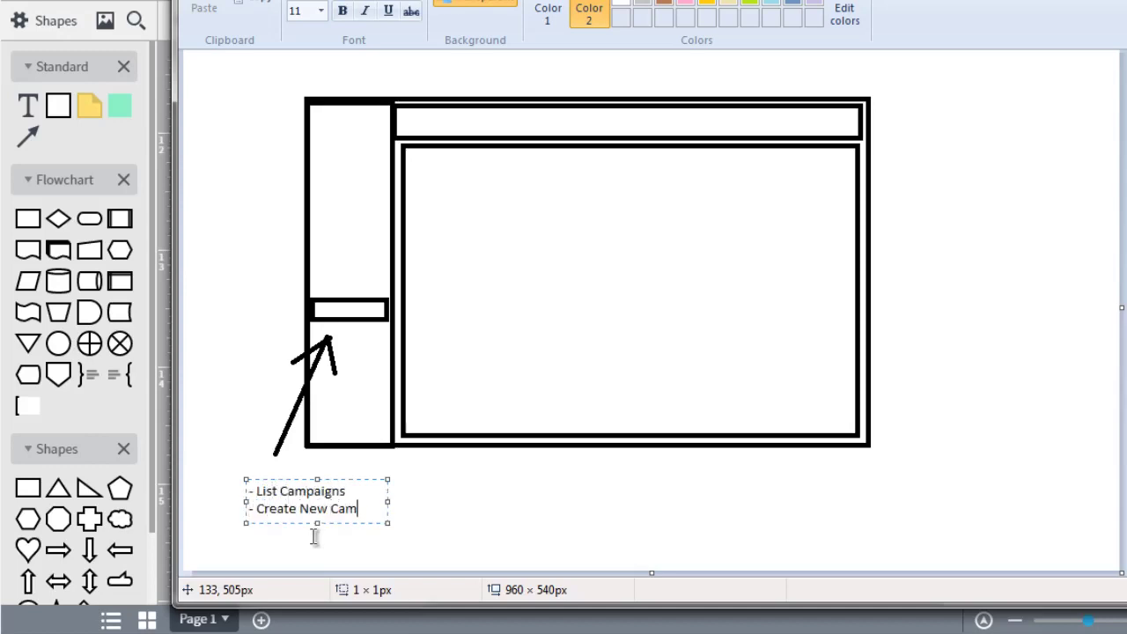
type("paign")
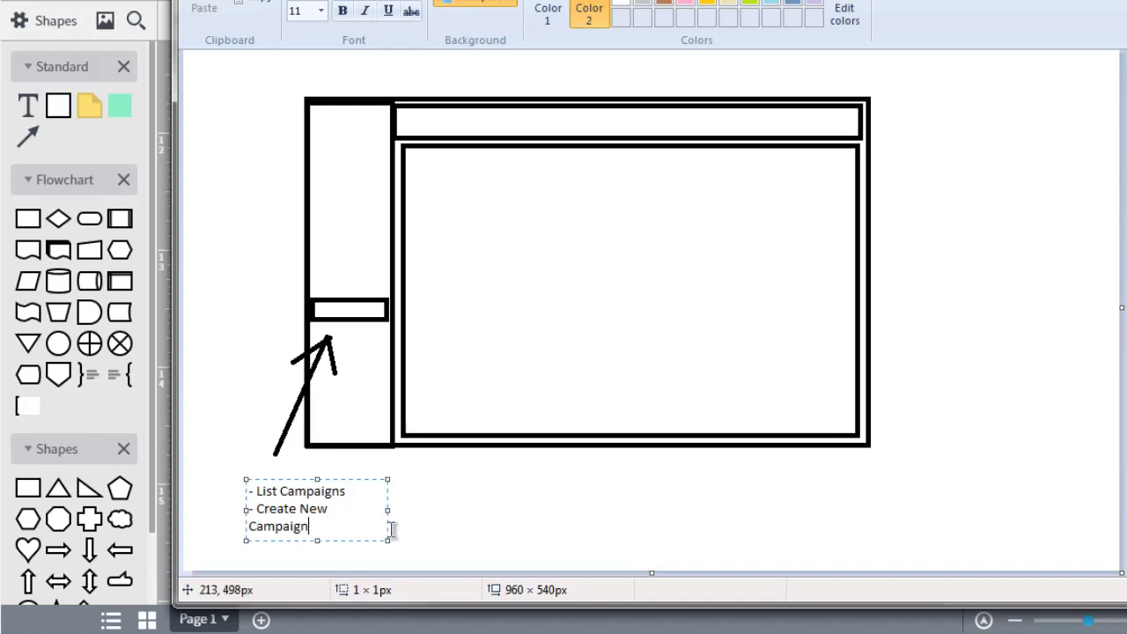
left_click_drag(389, 511, 420, 513)
left_click(473, 501)
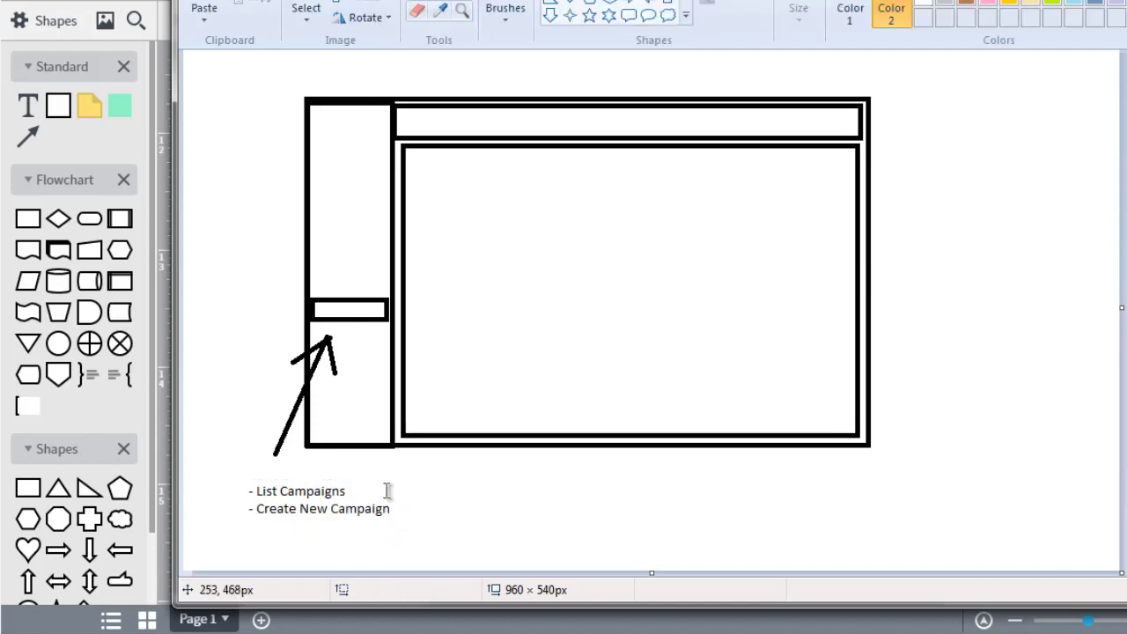
left_click(323, 490)
left_click(495, 495)
left_click(240, 490)
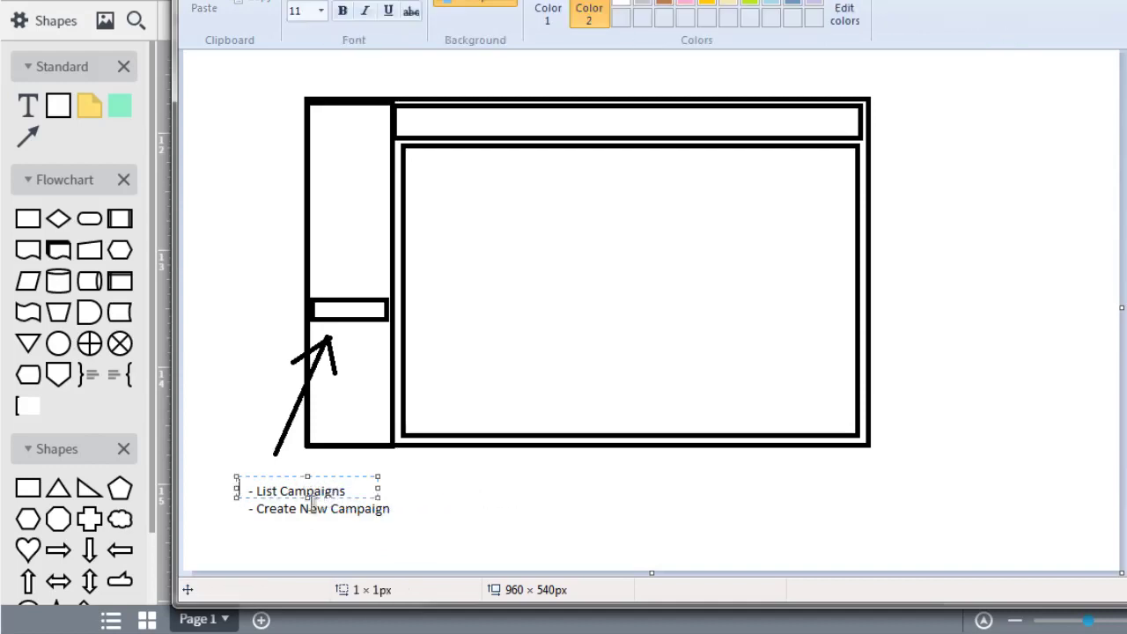
left_click(463, 491)
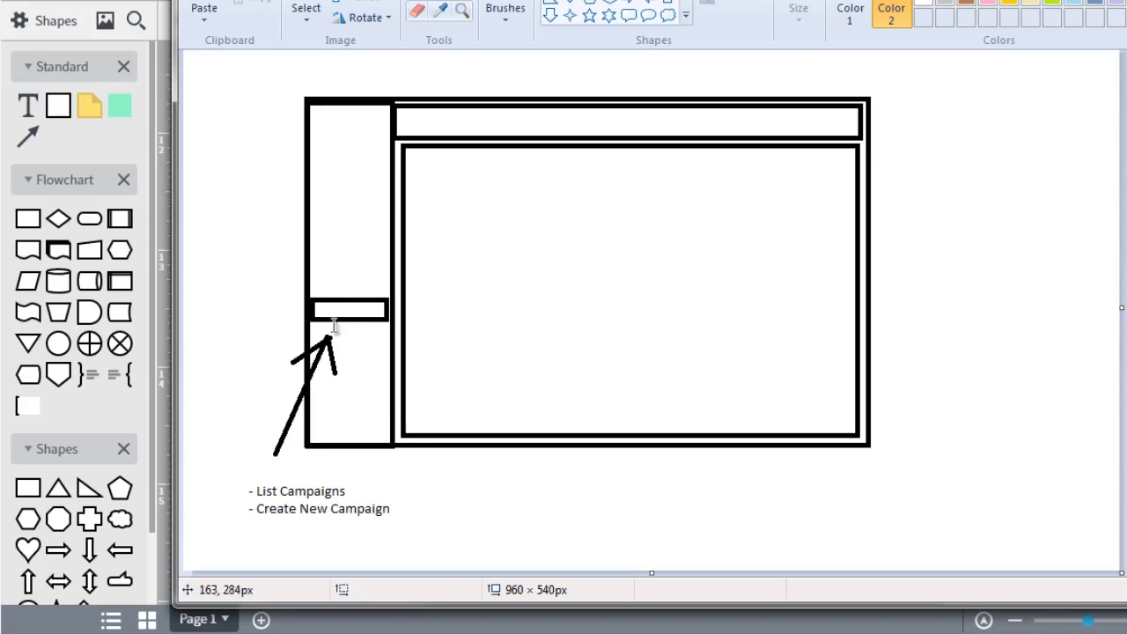
Add the heading "Name Of Plugin" above the campaign list and the label "Welcome Screen" inside the content box.
left_click(254, 475)
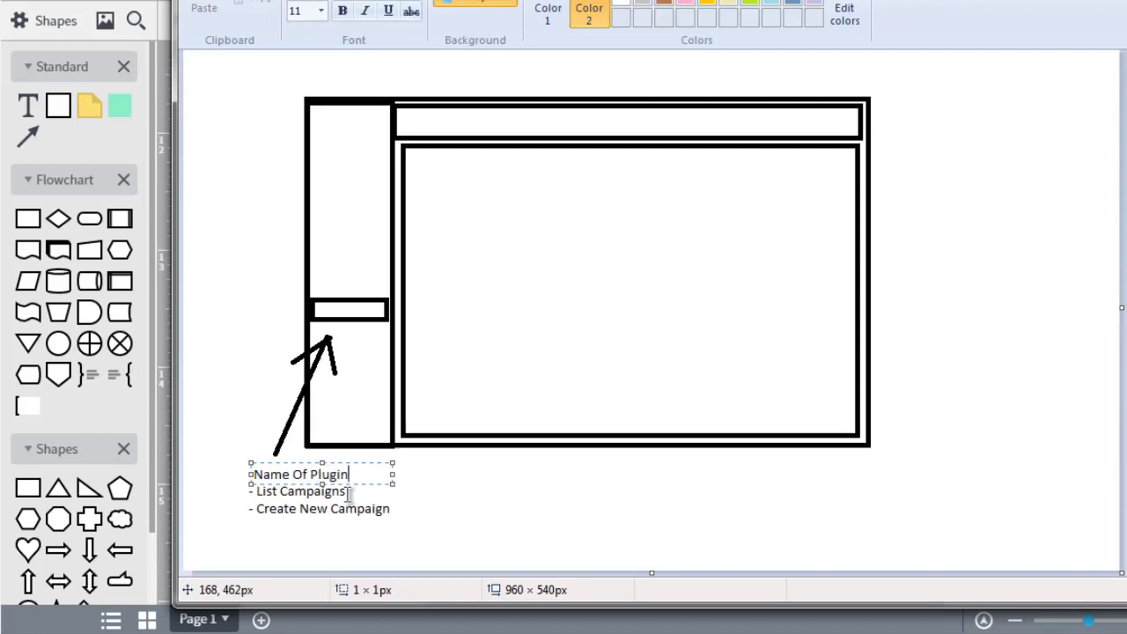
left_click(575, 498)
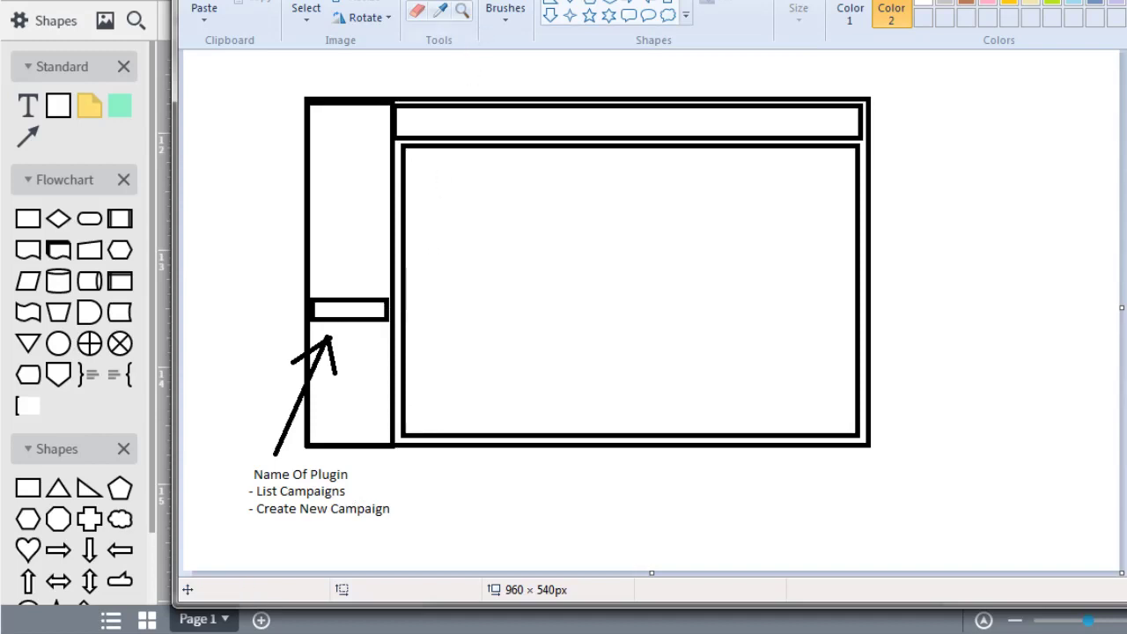
left_click(479, 254)
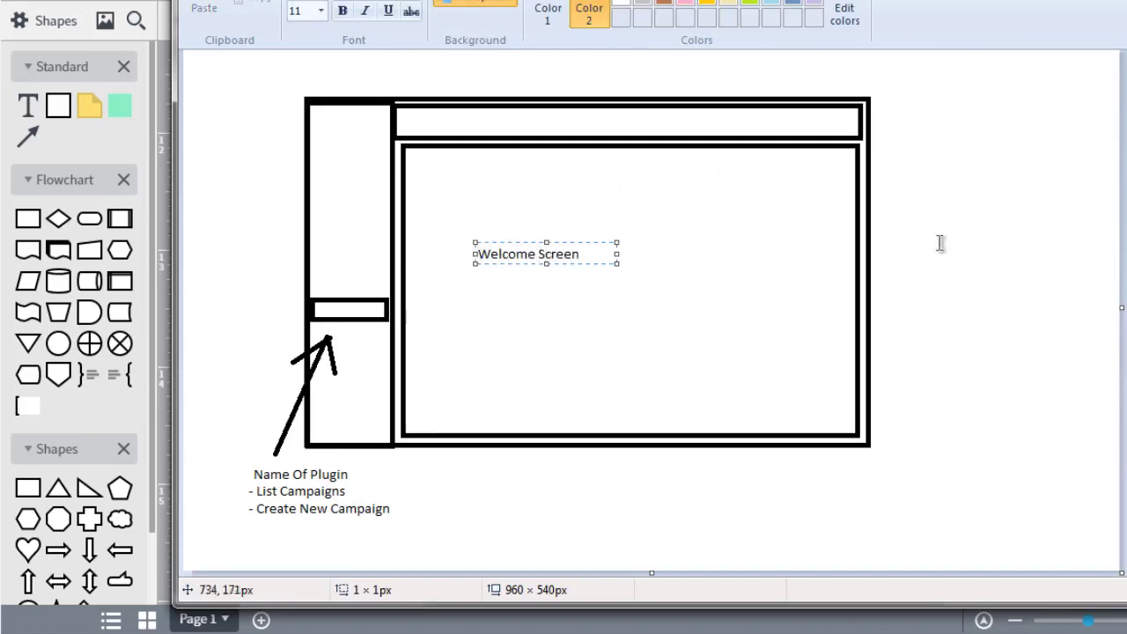
left_click(1067, 256)
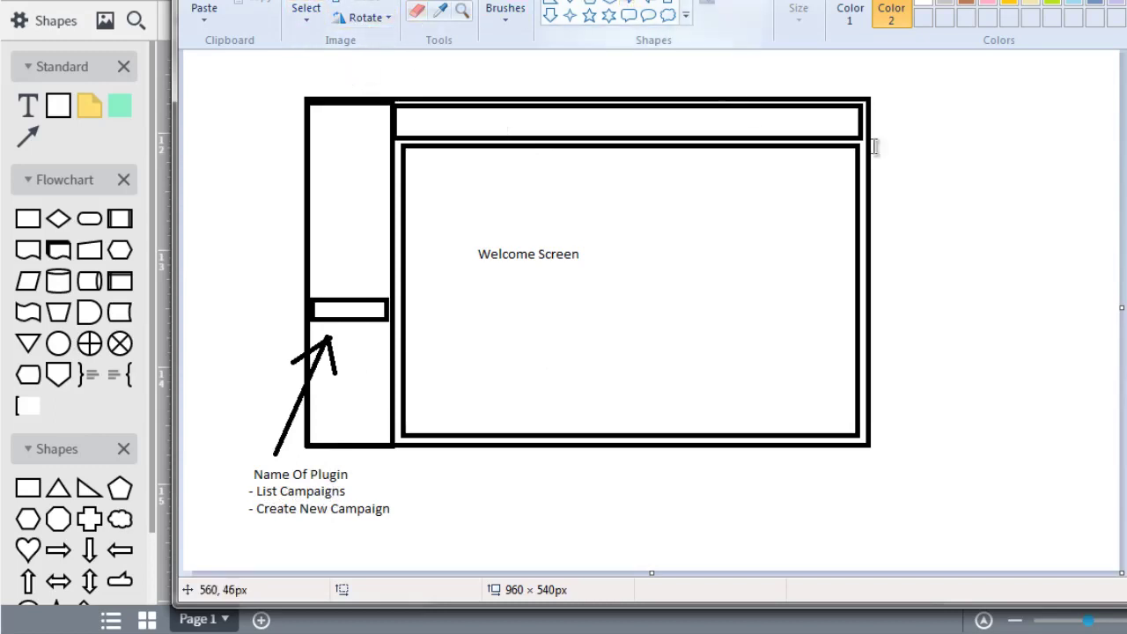
Open a second, blank Paint window and reposition it so its canvas is accessible for another screen sketch.
left_click(967, 163)
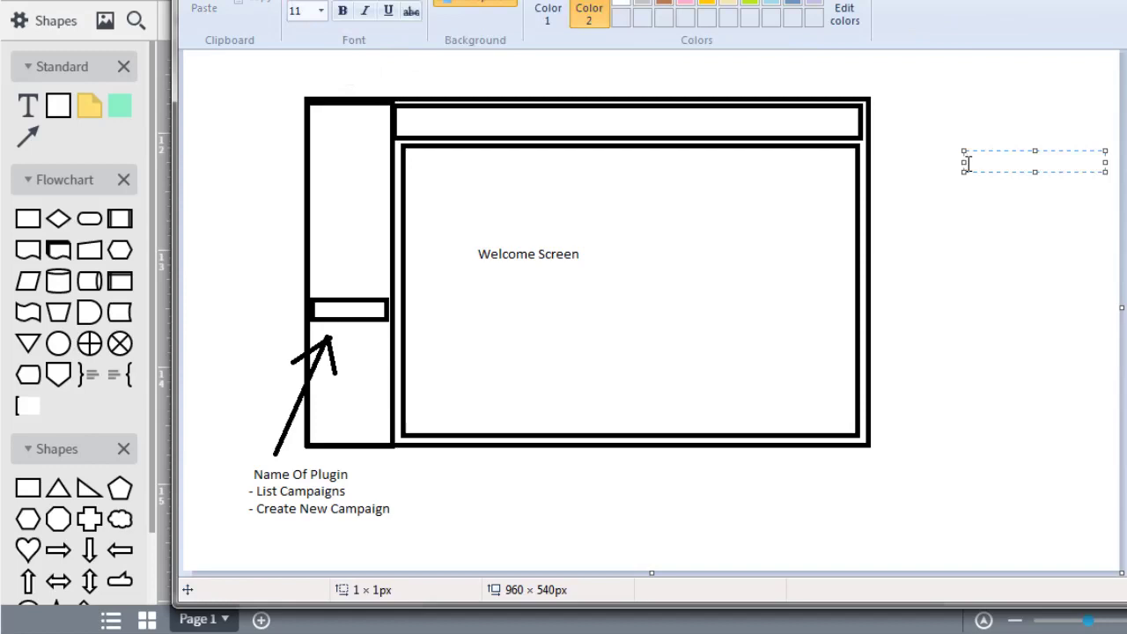
key("ctrl+Page_Down")
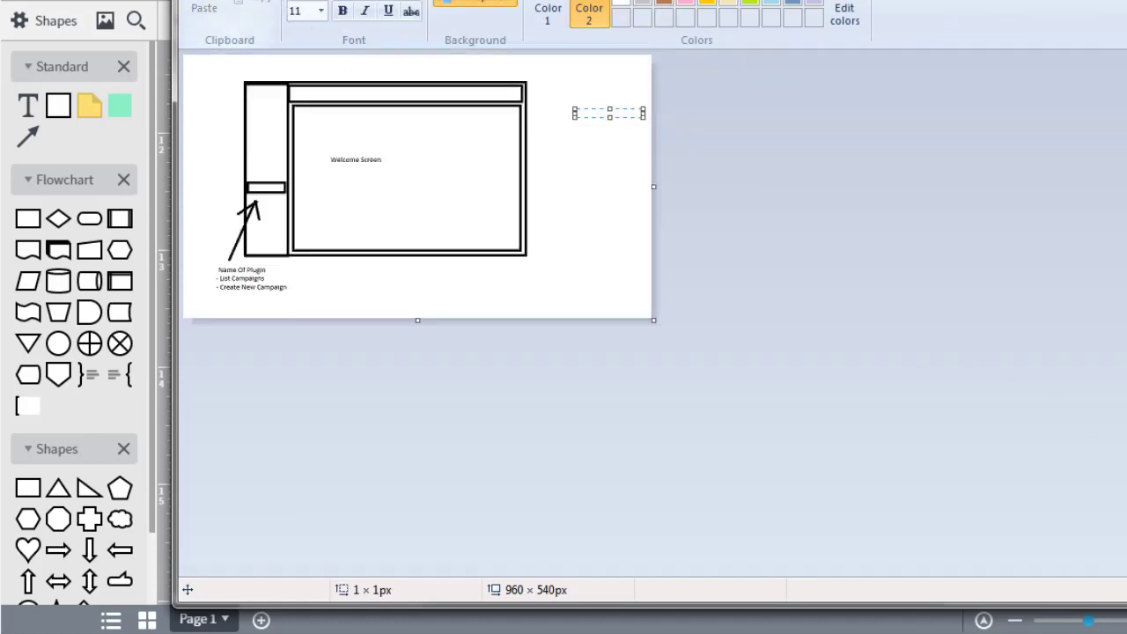
key("super")
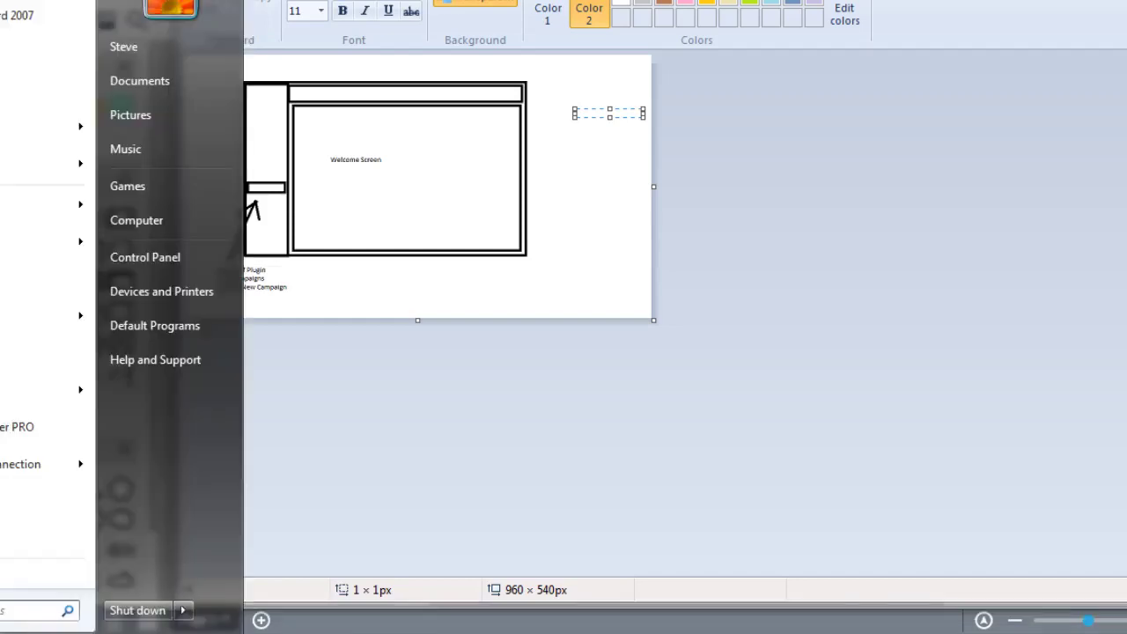
type("paint")
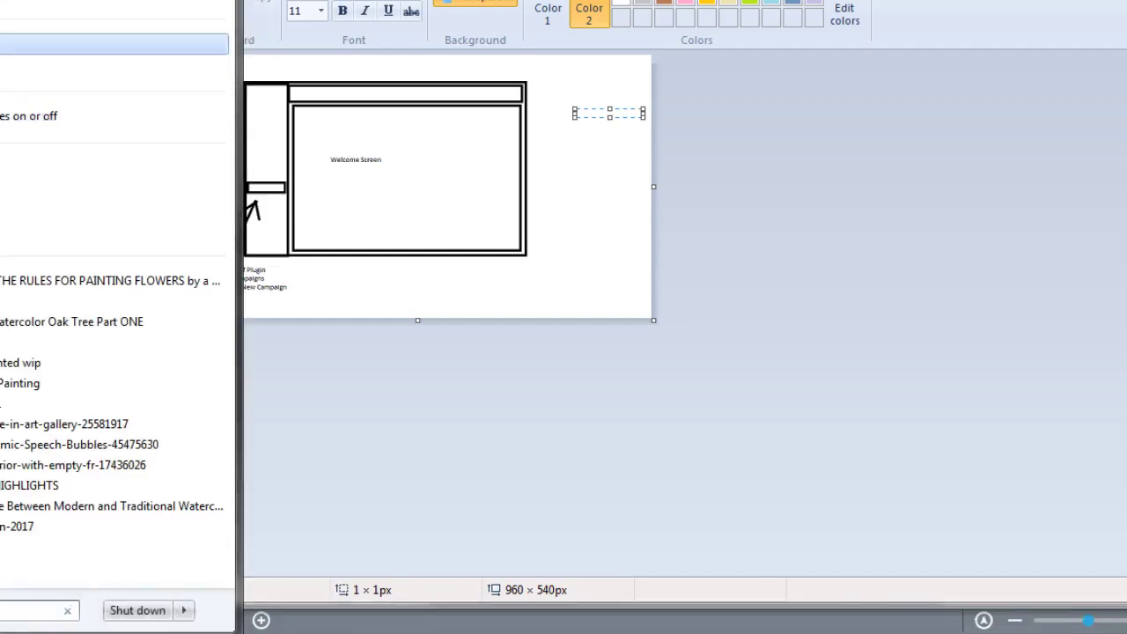
key("Return")
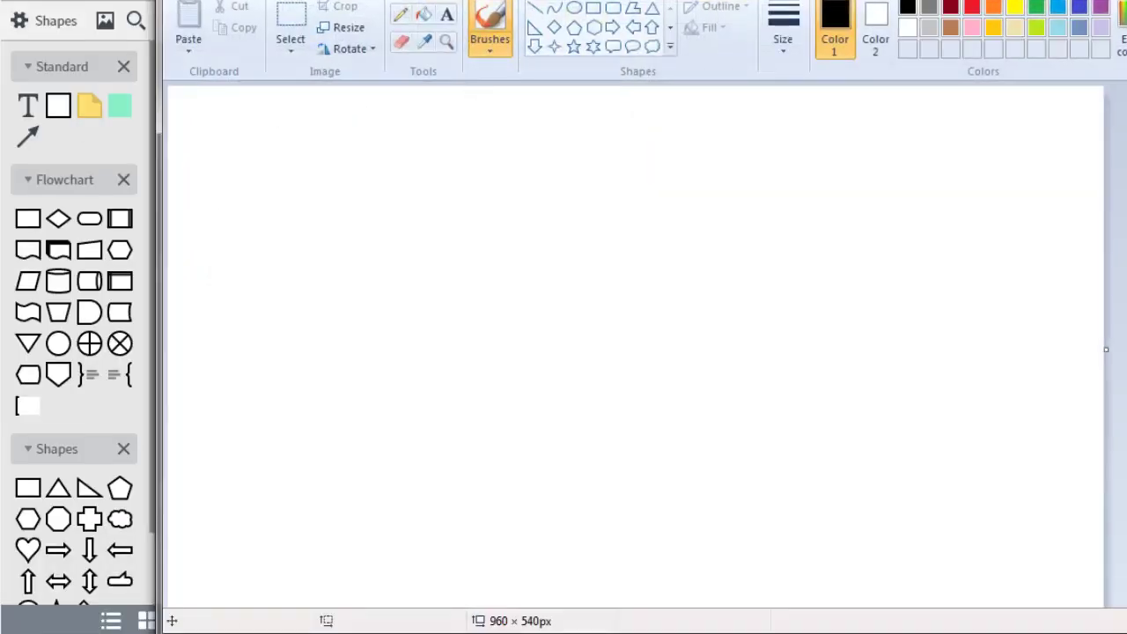
key("alt+F4")
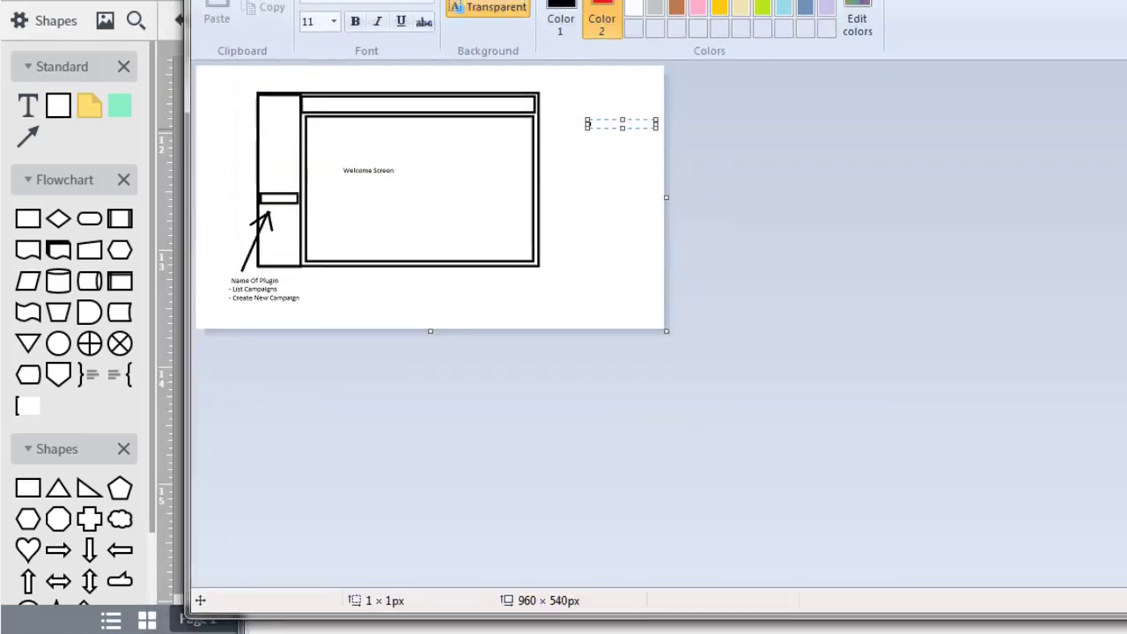
left_click(611, 181)
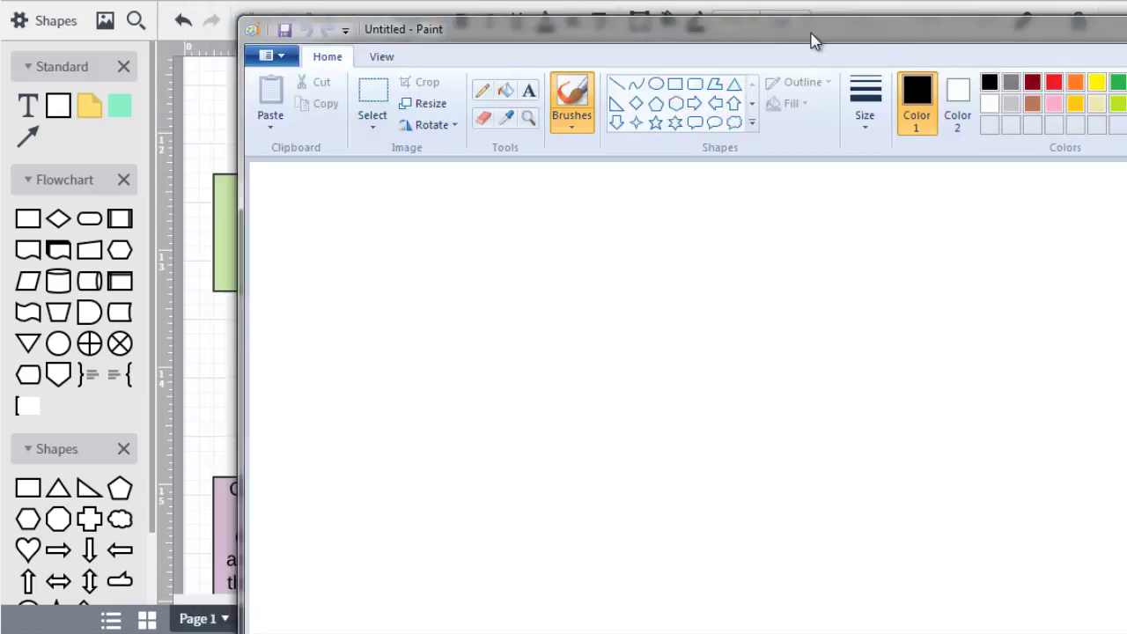
mouse_move(814, 42)
left_mouse_down()
mouse_move(773, 20)
mouse_move(607, 0)
mouse_move(620, 0)
left_mouse_up()
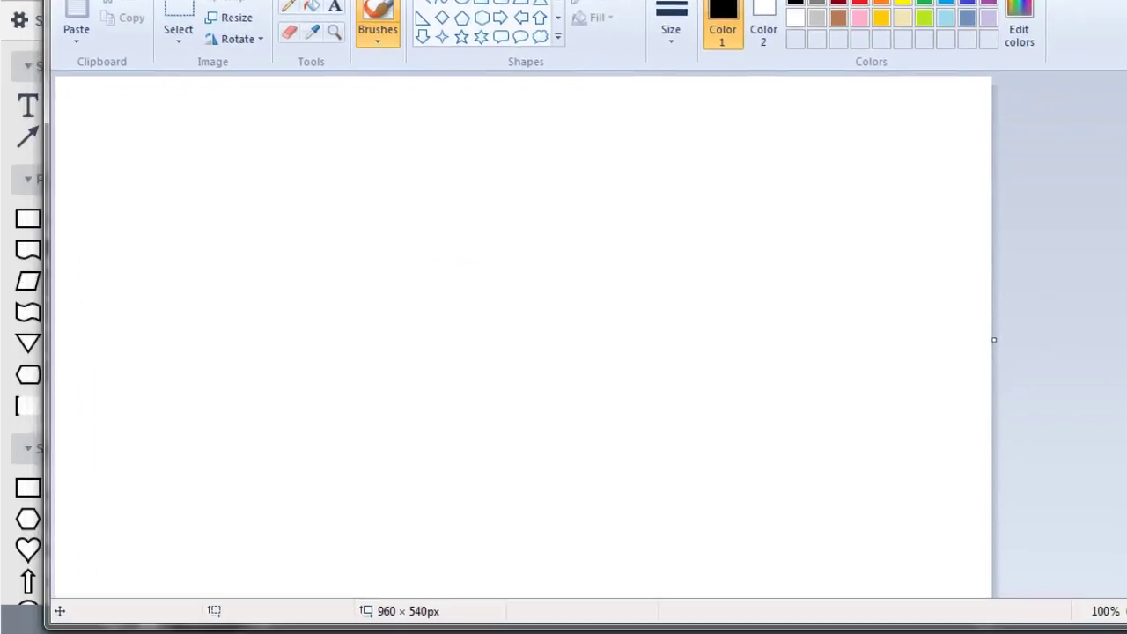
Draw a large black-outlined rectangle on the new canvas as the next screen's frame and activate the Text tool.
left_click(481, 3)
left_click_drag(150, 130, 823, 525)
left_click(111, 272)
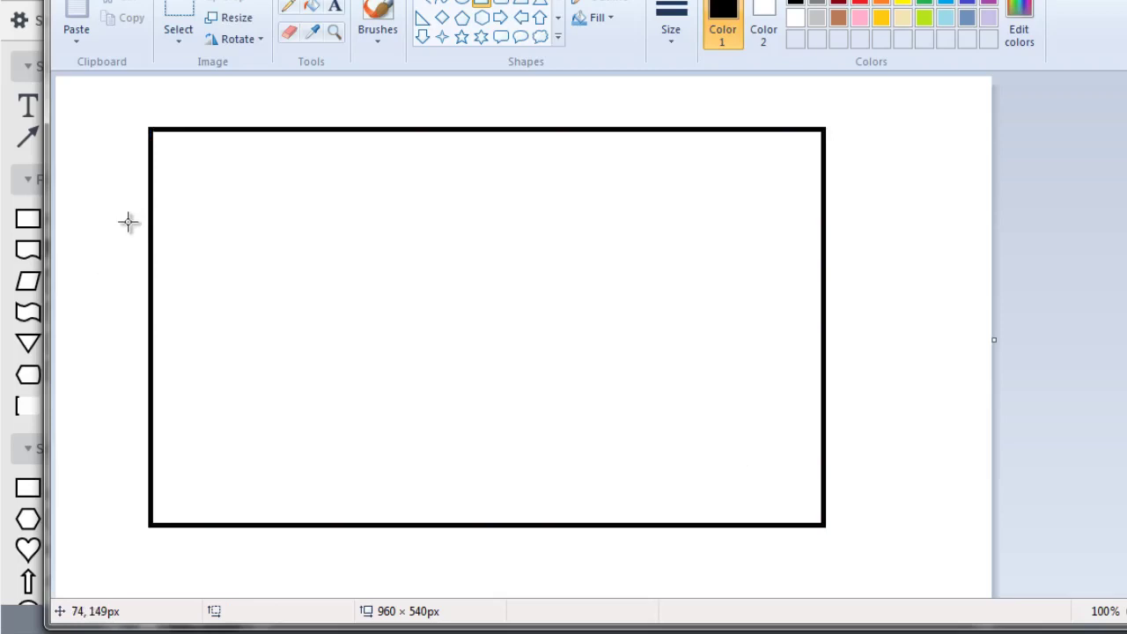
left_click(334, 7)
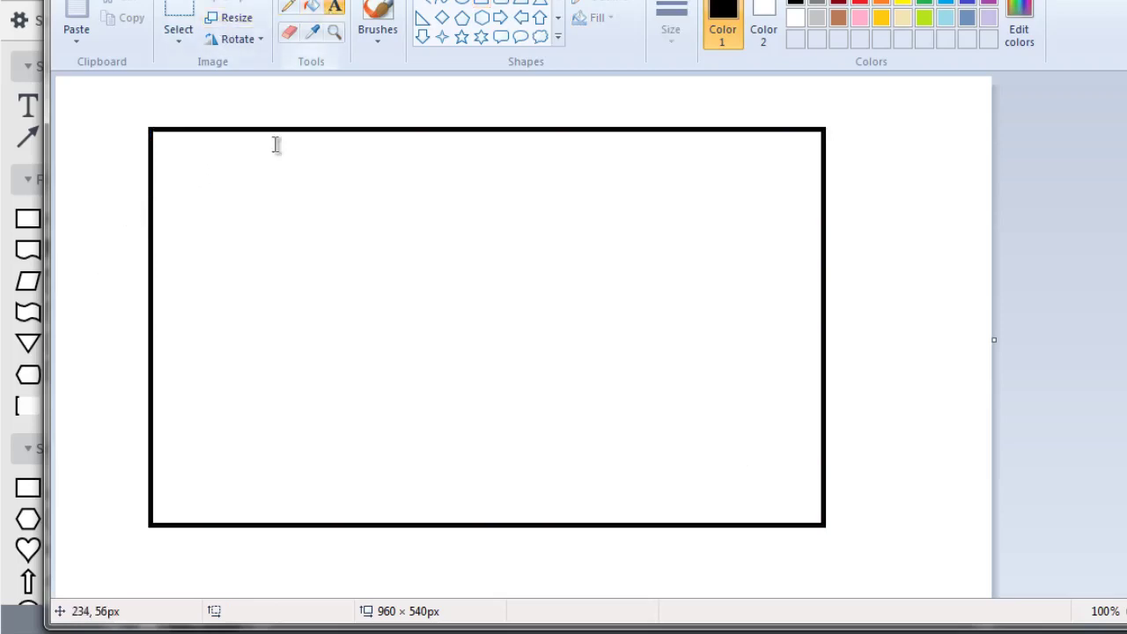
Add the title "LIST CAMPAIGNS" above the large frame.
left_click(282, 88)
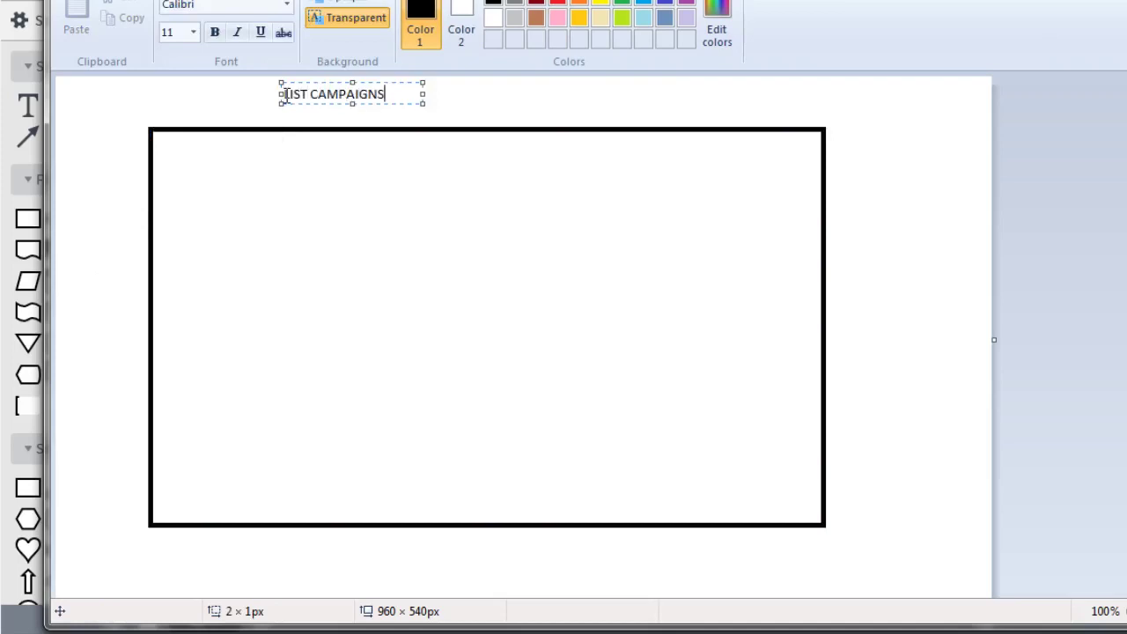
left_click(463, 117)
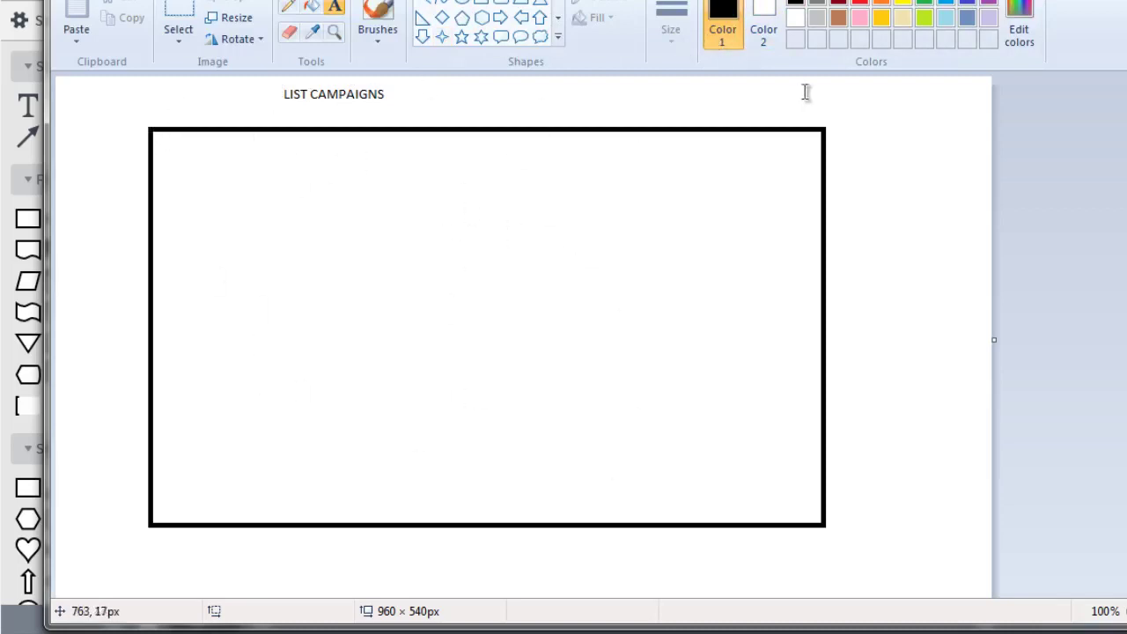
left_click(893, 210)
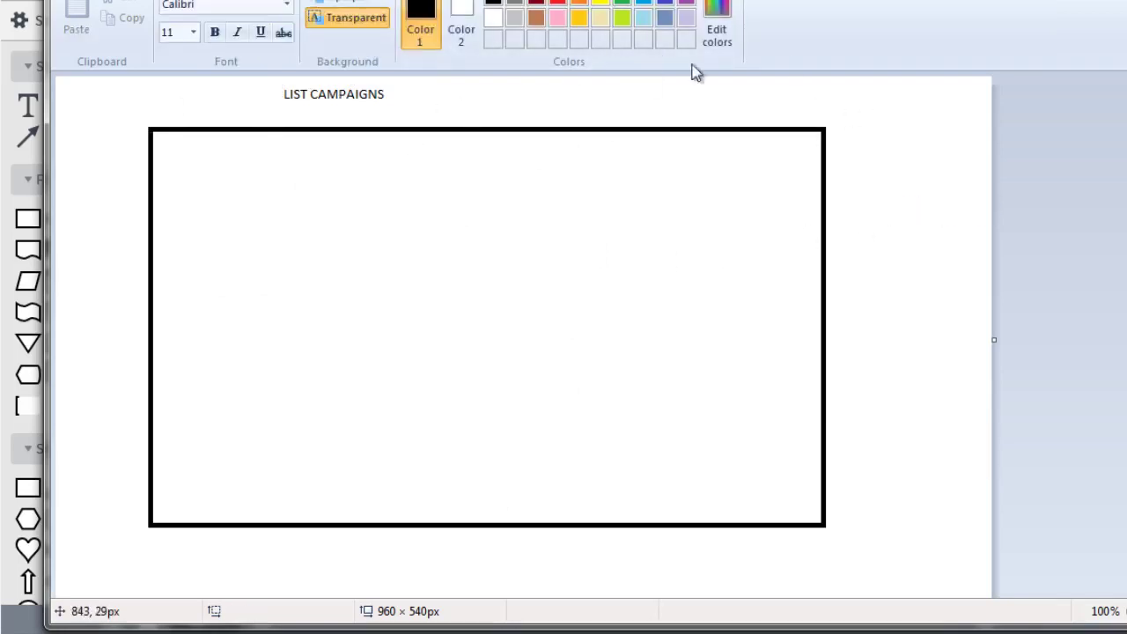
left_click(364, 156)
Draw a large rectangular content box inside the frame, leaving room for a sidebar and a top bar.
left_click(478, 5)
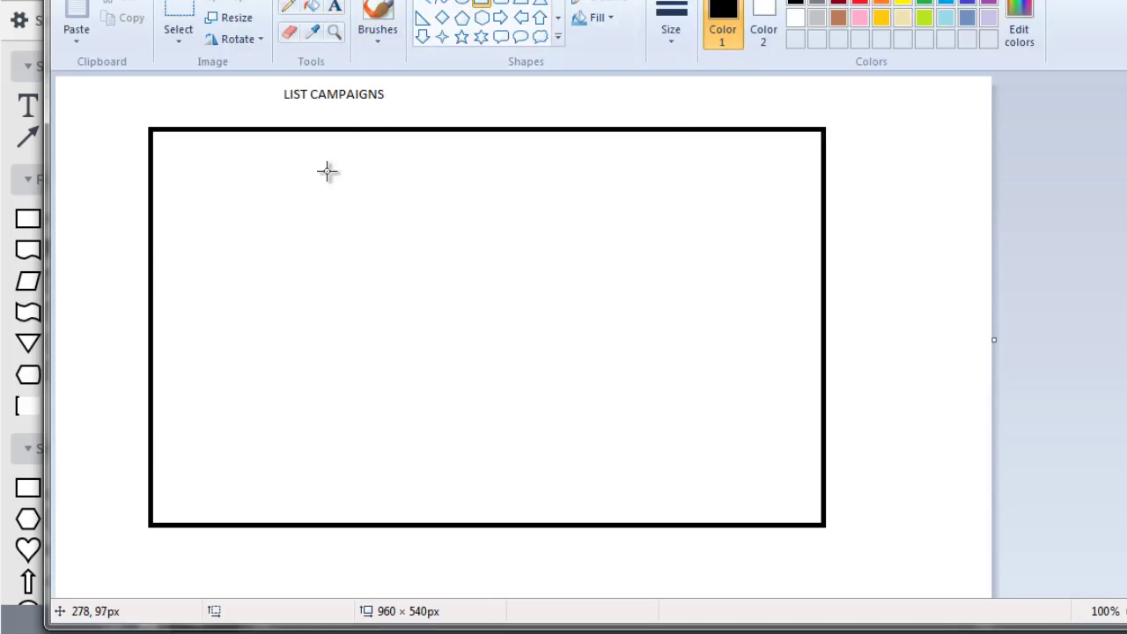
mouse_move(326, 165)
left_mouse_down()
mouse_move(726, 241)
mouse_move(789, 266)
mouse_move(848, 533)
mouse_move(802, 501)
mouse_move(738, 273)
left_mouse_up()
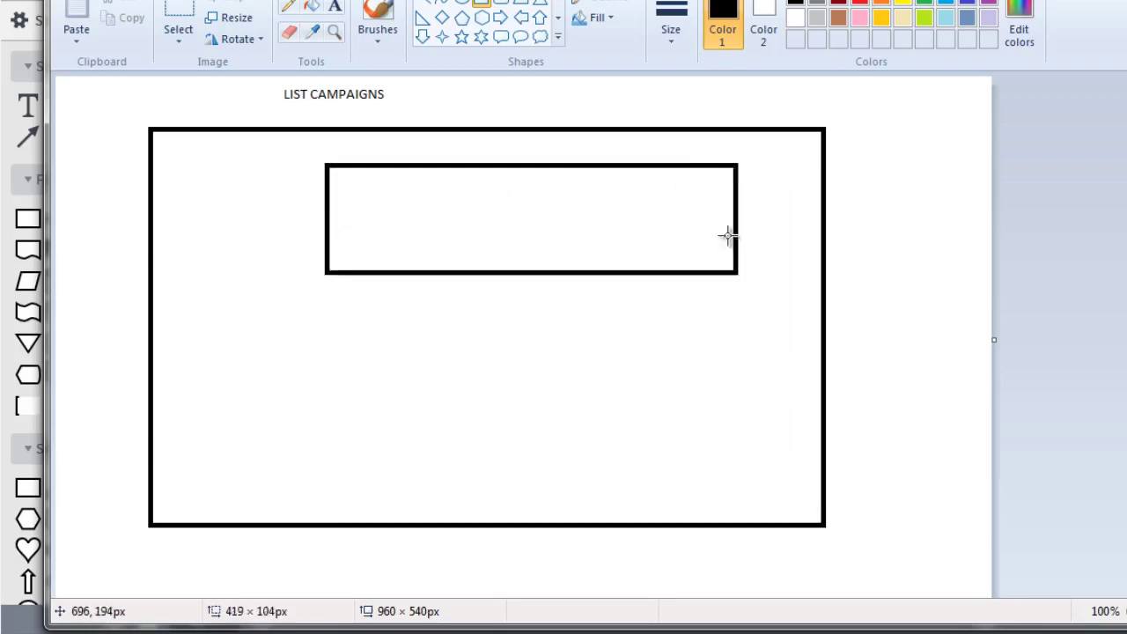
mouse_move(727, 235)
left_mouse_down()
mouse_move(760, 182)
mouse_move(813, 500)
left_mouse_up()
Draw a tall, narrow sidebar rectangle along the frame's left side and a thin header bar above the content box.
mouse_move(160, 138)
left_mouse_down()
mouse_move(267, 496)
mouse_move(259, 513)
left_mouse_up()
left_click(276, 137)
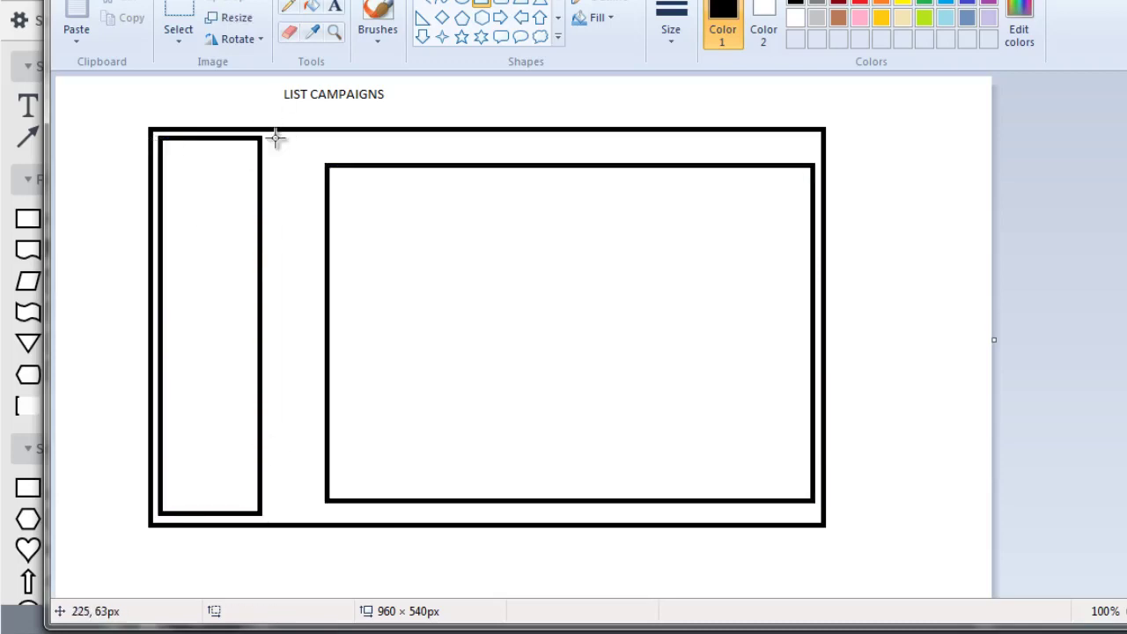
left_click_drag(276, 137, 811, 154)
Start a campaign list in the content box with the text lines "Campaign 1" and "Campaign 2".
left_click(335, 7)
left_click(352, 179)
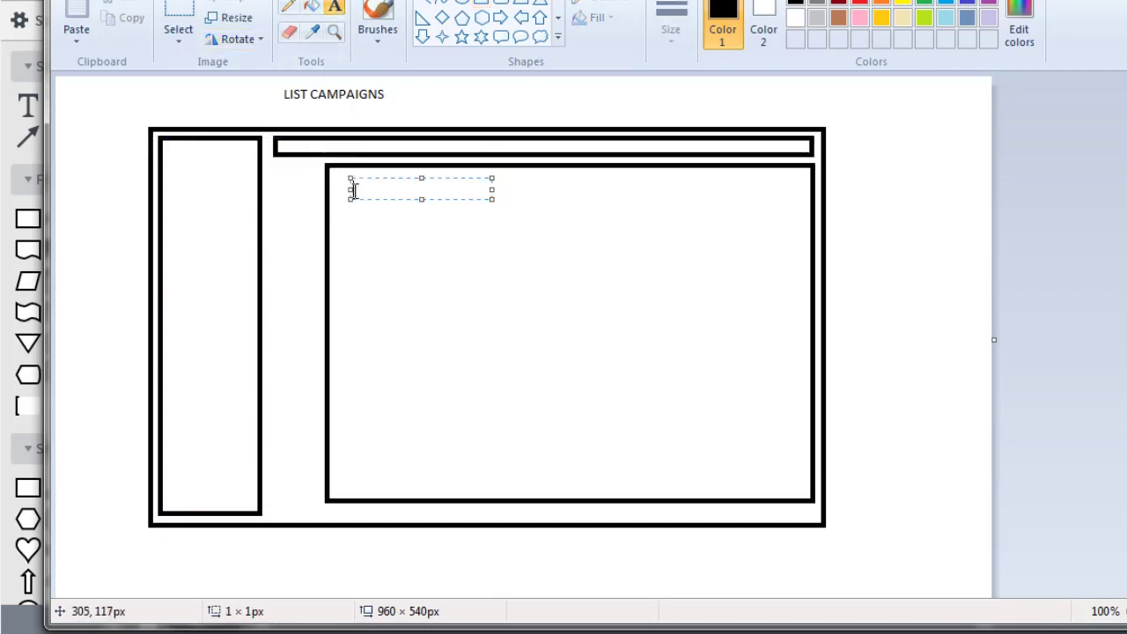
type("Campaign")
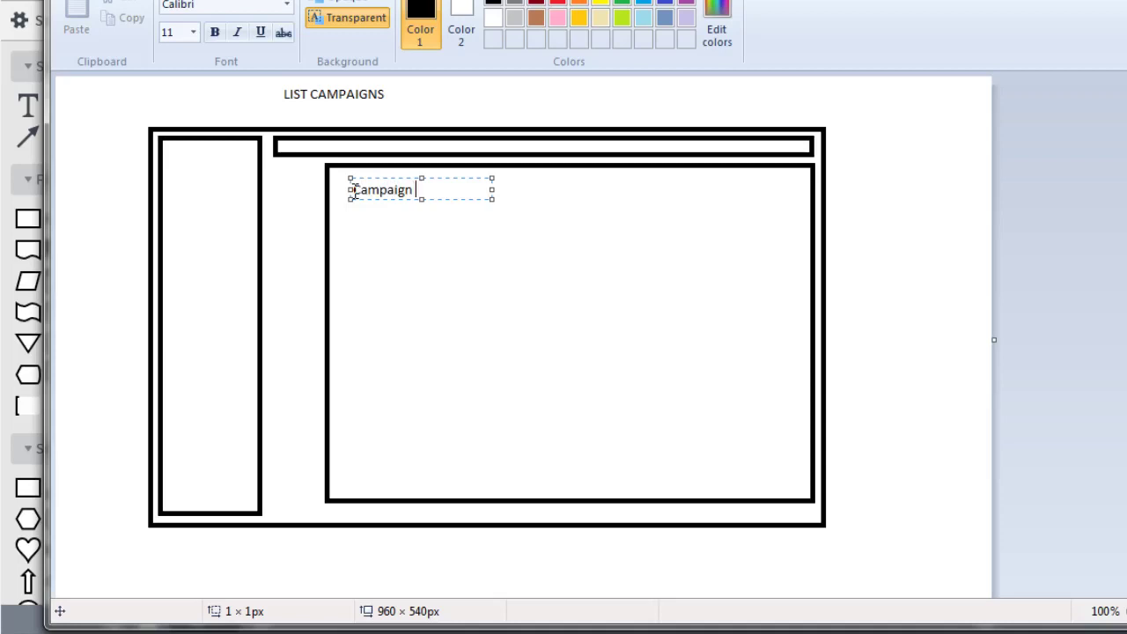
type(" 1")
key("ctrl+a")
key("ctrl+c")
key("End")
key("Return")
key("ctrl+v")
key("Return")
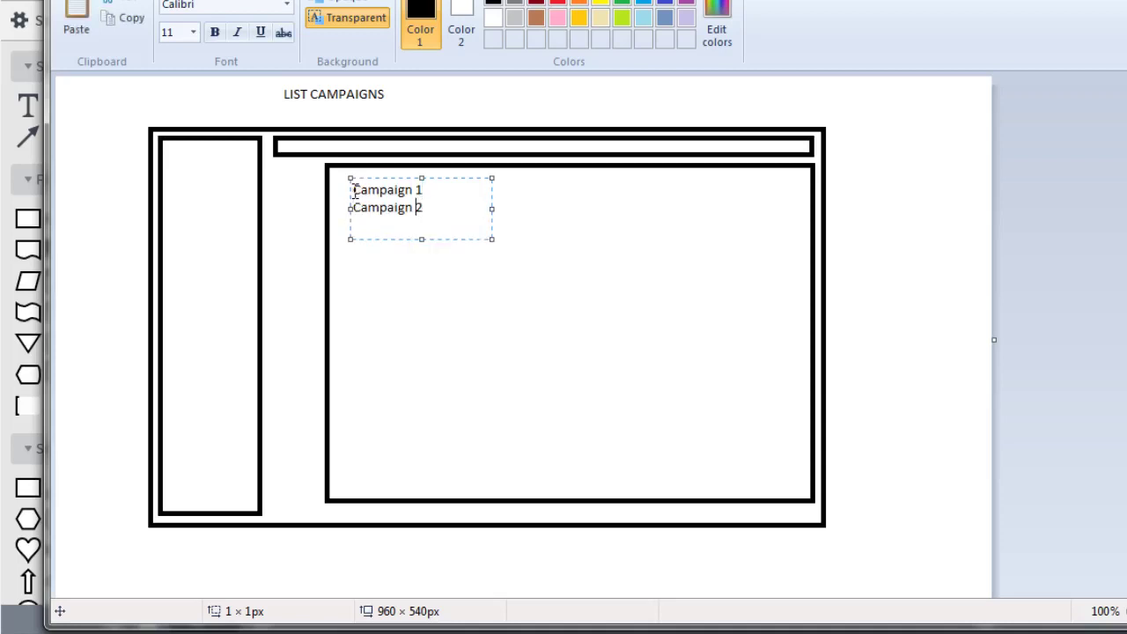
Extend the list with "Campaign 3" and "Campaign 4", adding the note "- edit each campaign" after the last entry.
key("shift+Home")
key("ctrl+c")
key("End")
key("Return")
key("ctrl+v")
key("Return")
key("ctrl+v")
type("4")
key("Return")
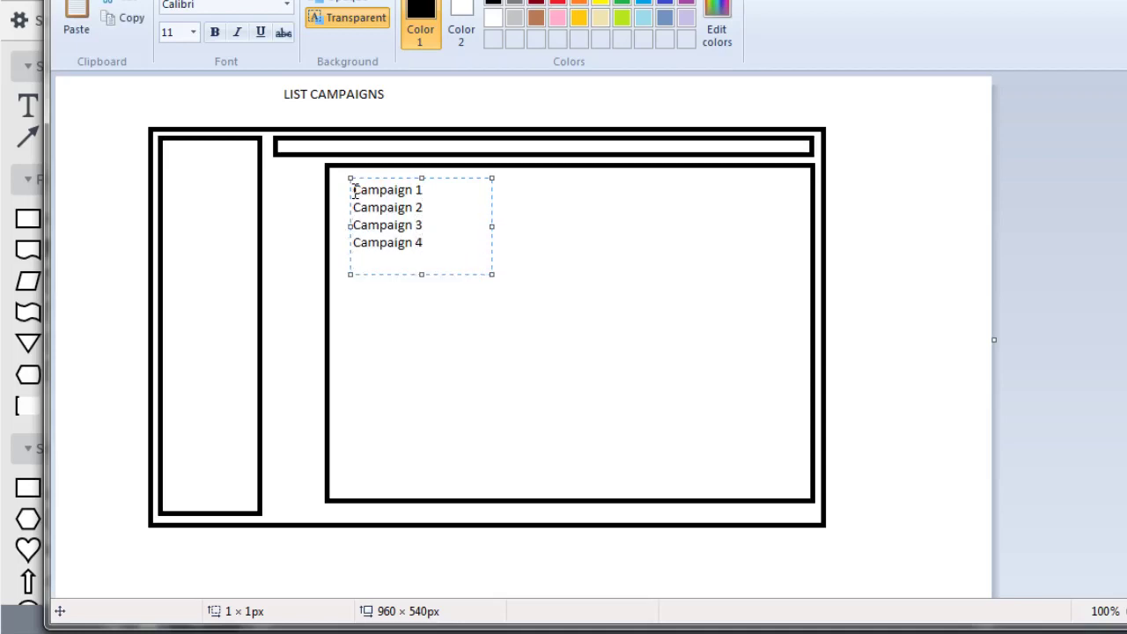
type("- edit each campaign")
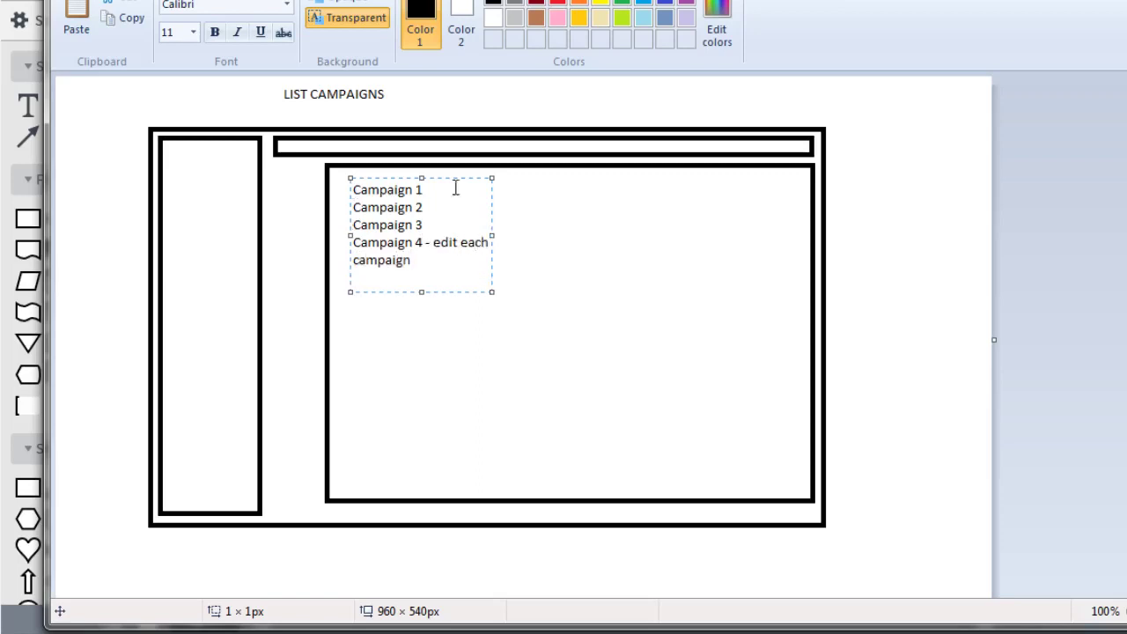
left_click(611, 180)
Open another blank Paint window for the next screen sketch.
key("super")
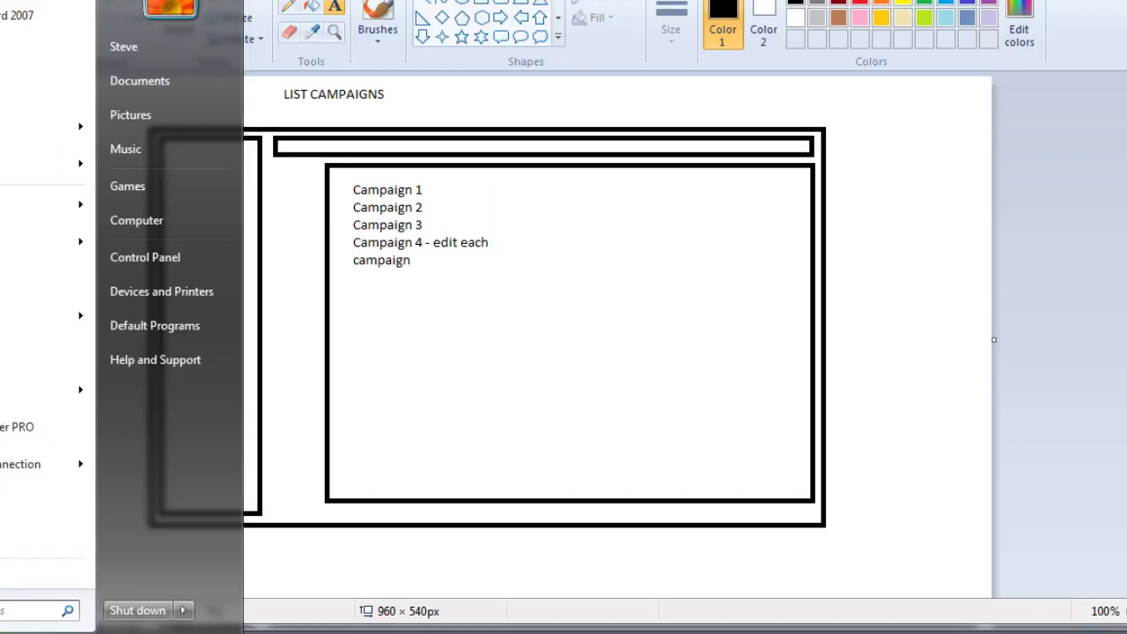
type("p")
key("Escape")
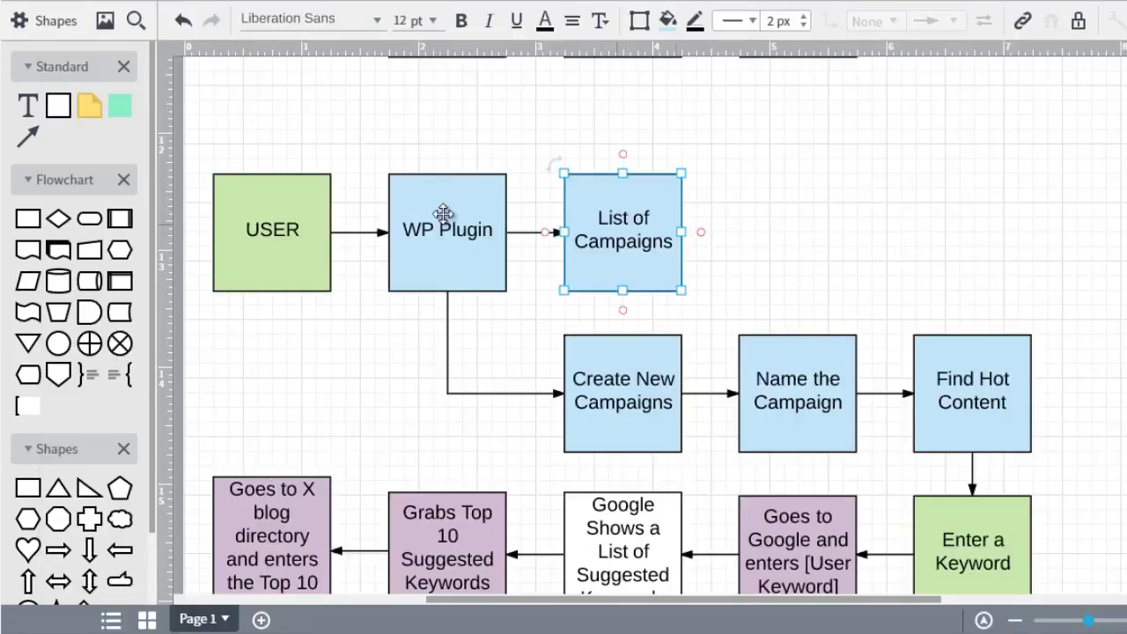
Check the flowchart's "Create New Campaigns" and "Name the Campaign" boxes for what the next screen needs.
left_click(619, 395)
scroll(740, 349, "down", 1)
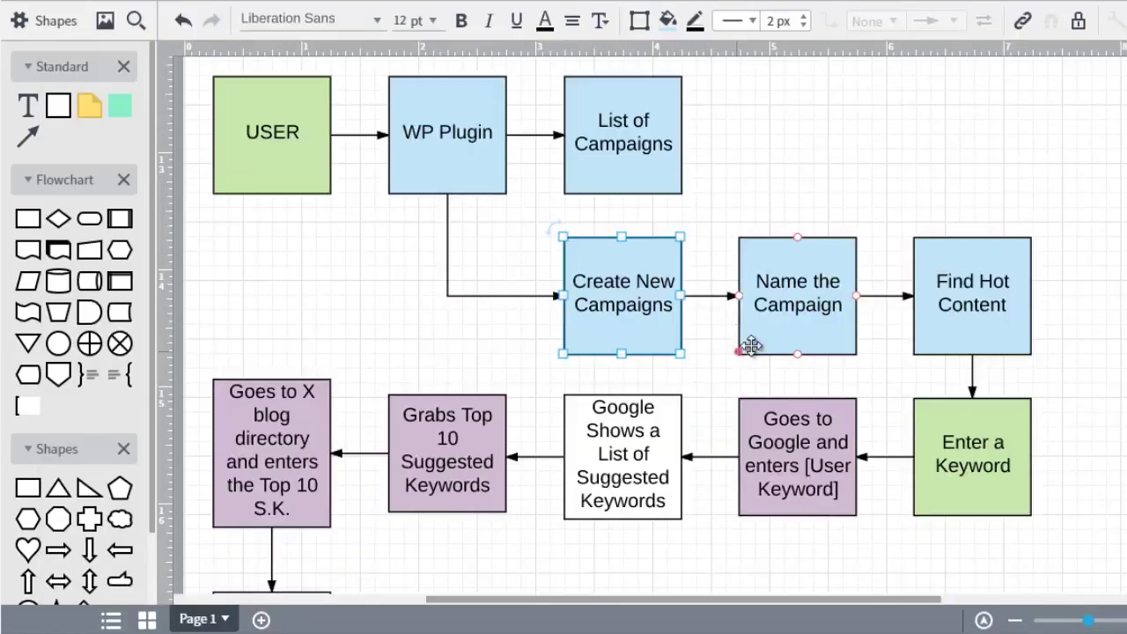
left_click(808, 313)
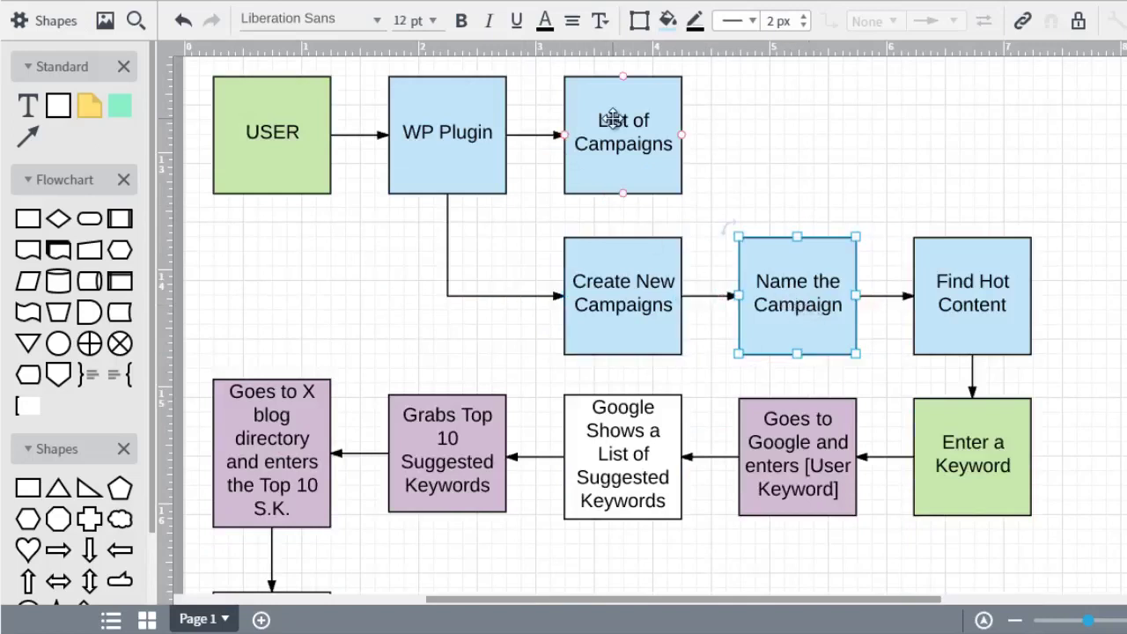
left_click(617, 251)
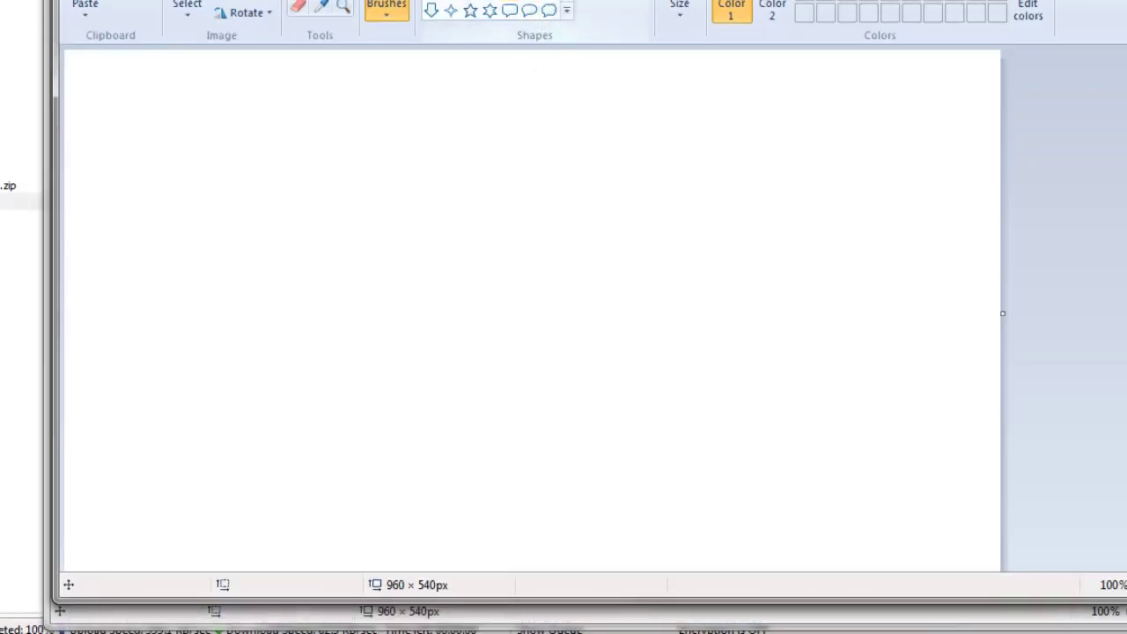
Draw an outer frame of about 732 × 454 px on the blank canvas with a sidebar of about 144 × 441 px inside its left edge.
left_click_drag(186, 93, 899, 533)
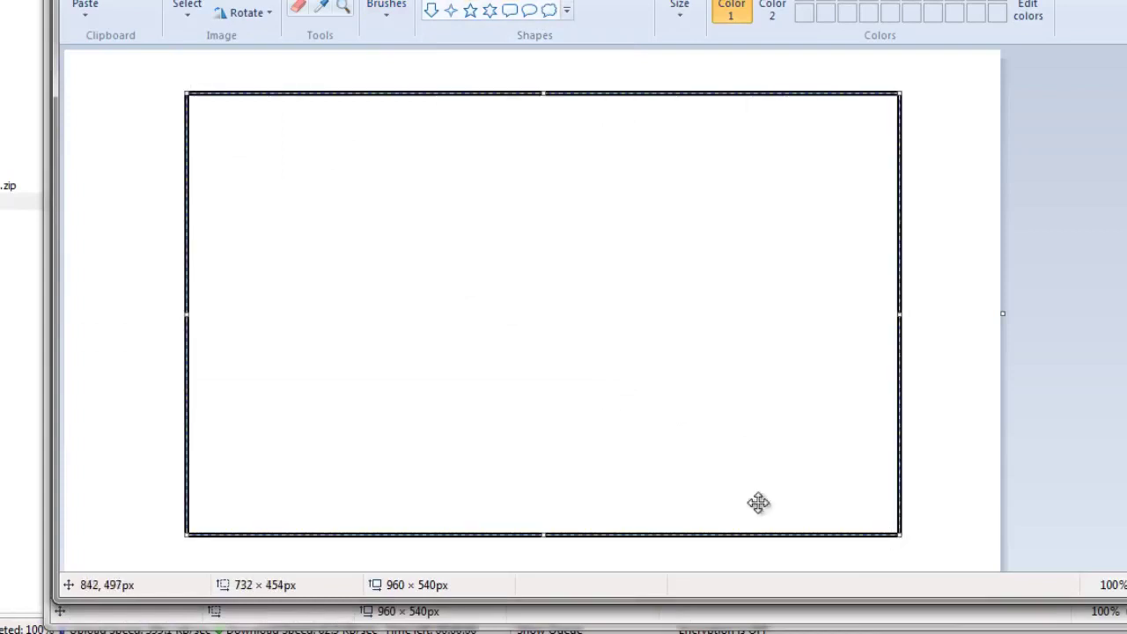
left_click(120, 134)
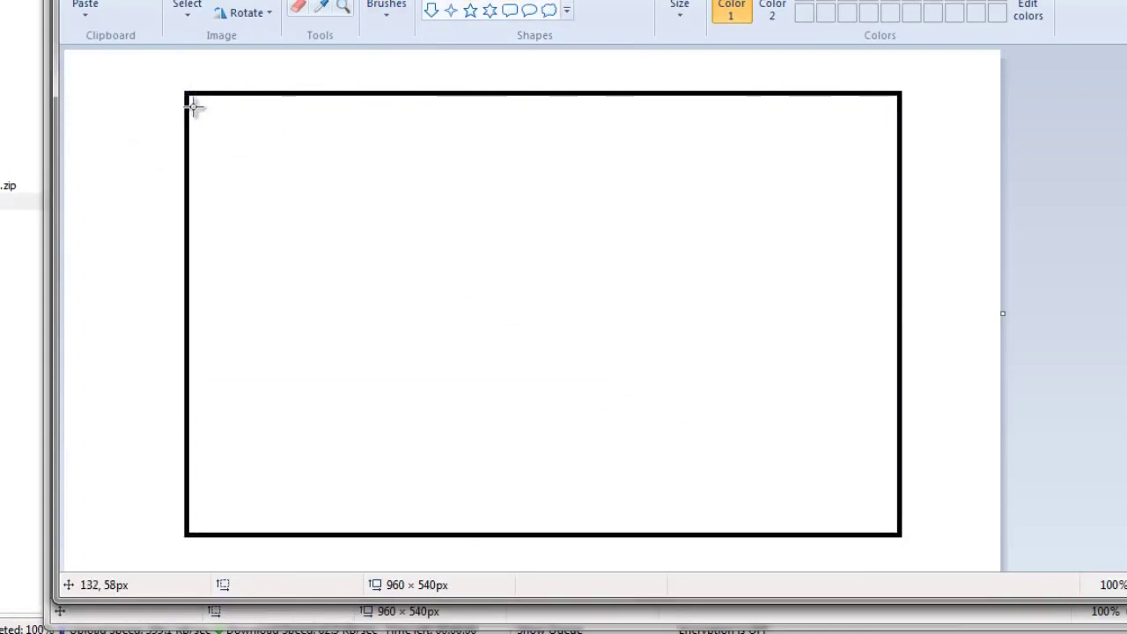
left_click_drag(197, 103, 335, 531)
left_click(356, 56)
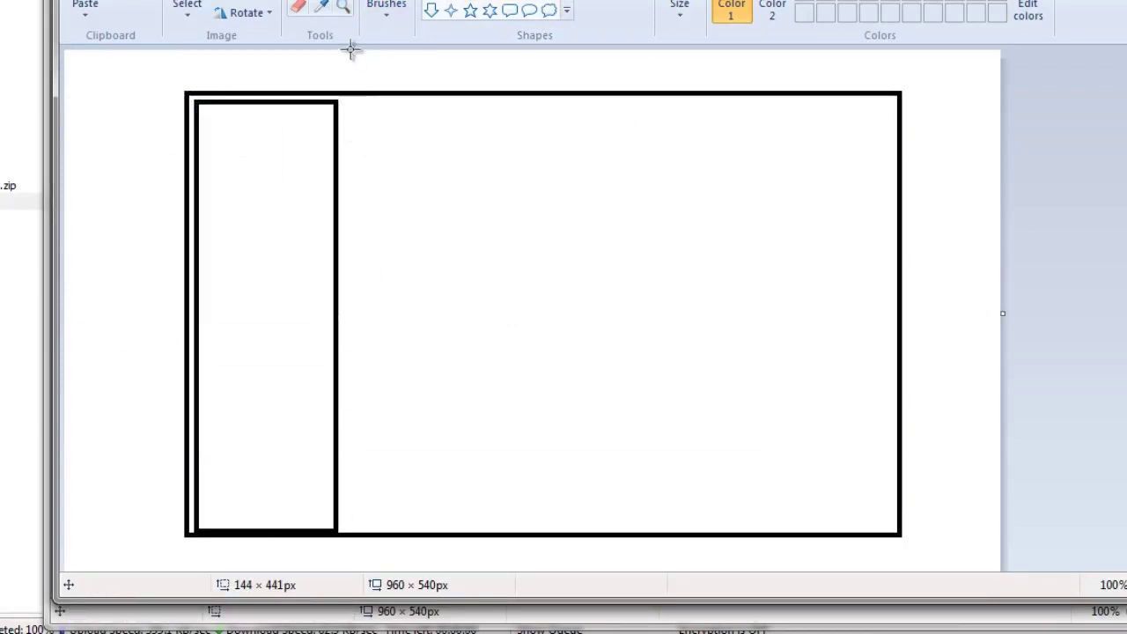
Draw a header box about 556 px wide beside the sidebar and a content box of about 552 × 337 px beneath it.
left_click_drag(348, 102, 890, 167)
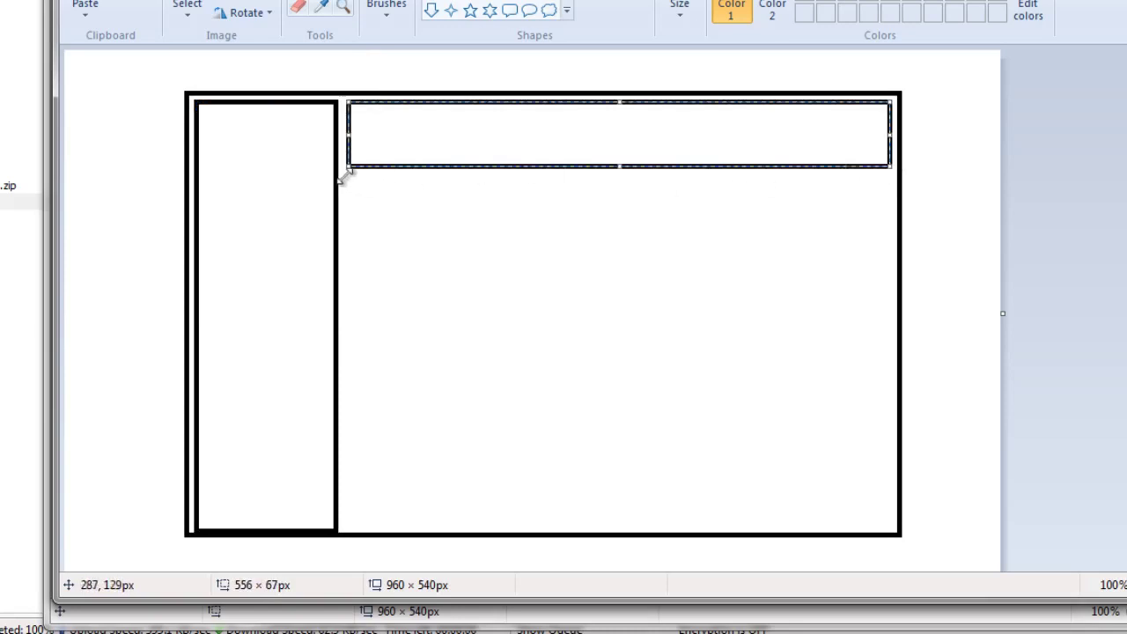
left_click_drag(347, 169, 891, 520)
left_click(352, 209)
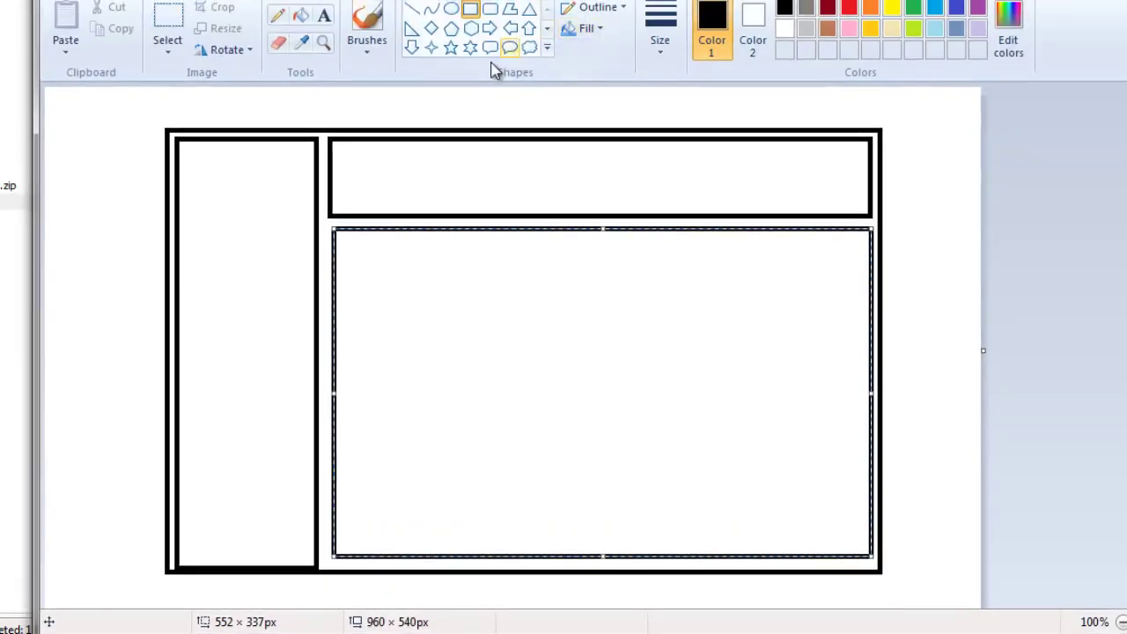
Add the title "Create Campaign" above the new frame.
left_click(324, 15)
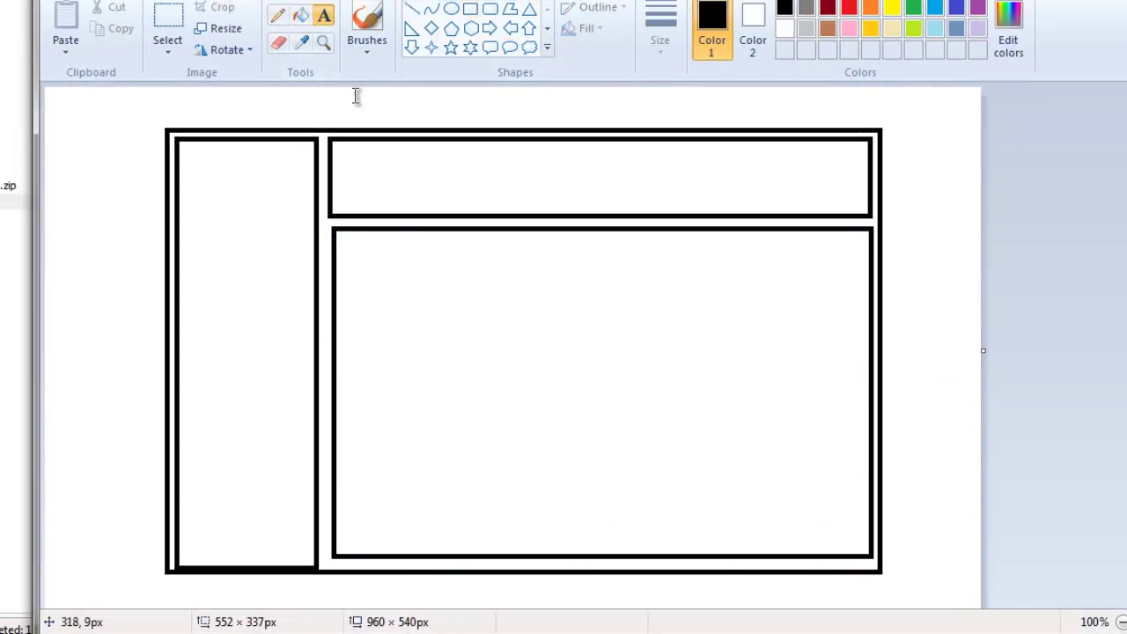
left_click(358, 96)
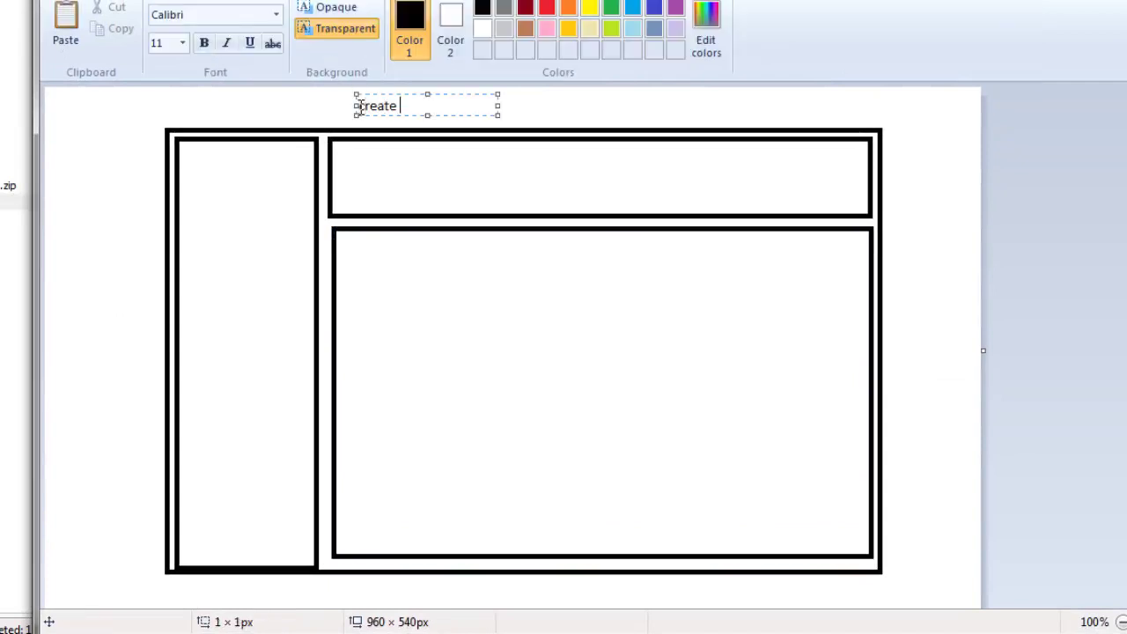
type("Create")
key("ctrl+a")
type("Crea")
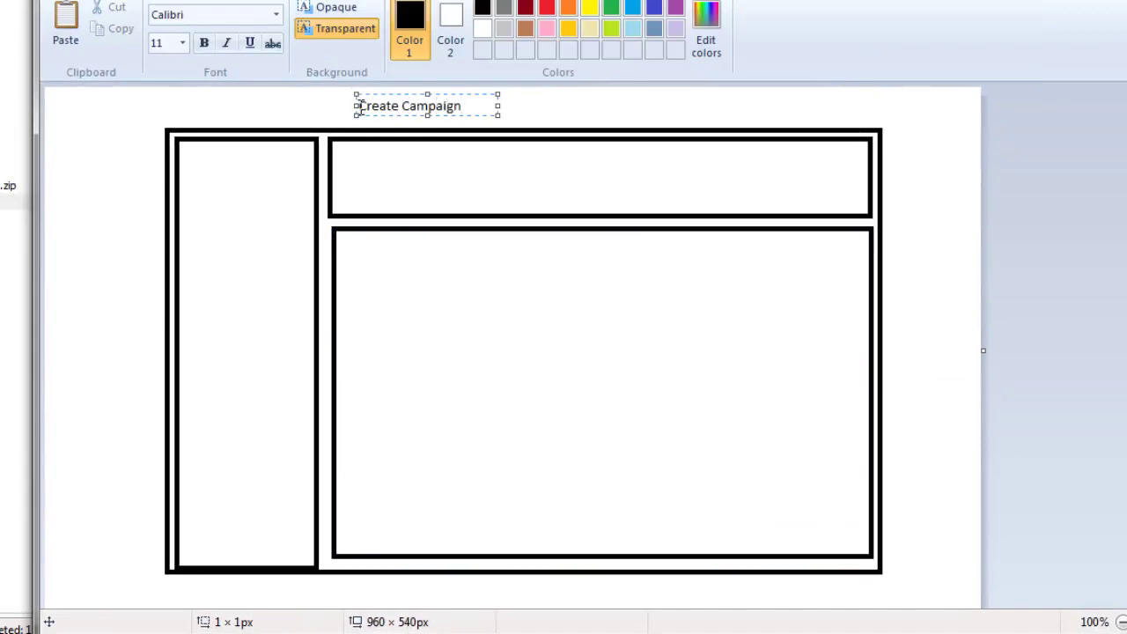
left_click(149, 148)
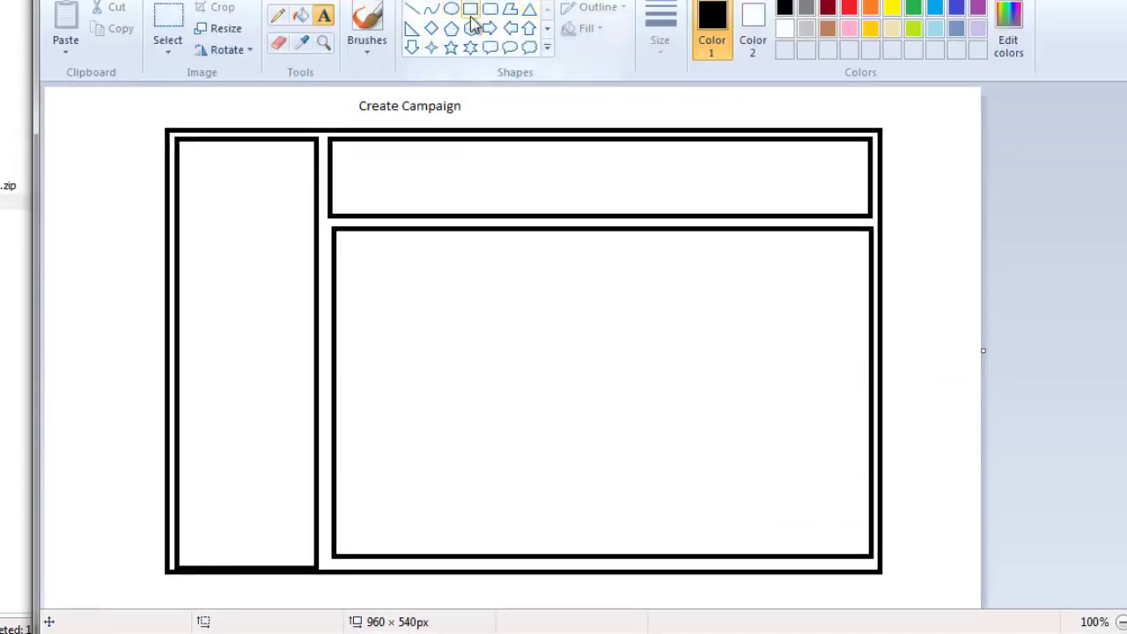
Add the label "Campaign Name" in the upper-left area of the content box.
left_click(470, 11)
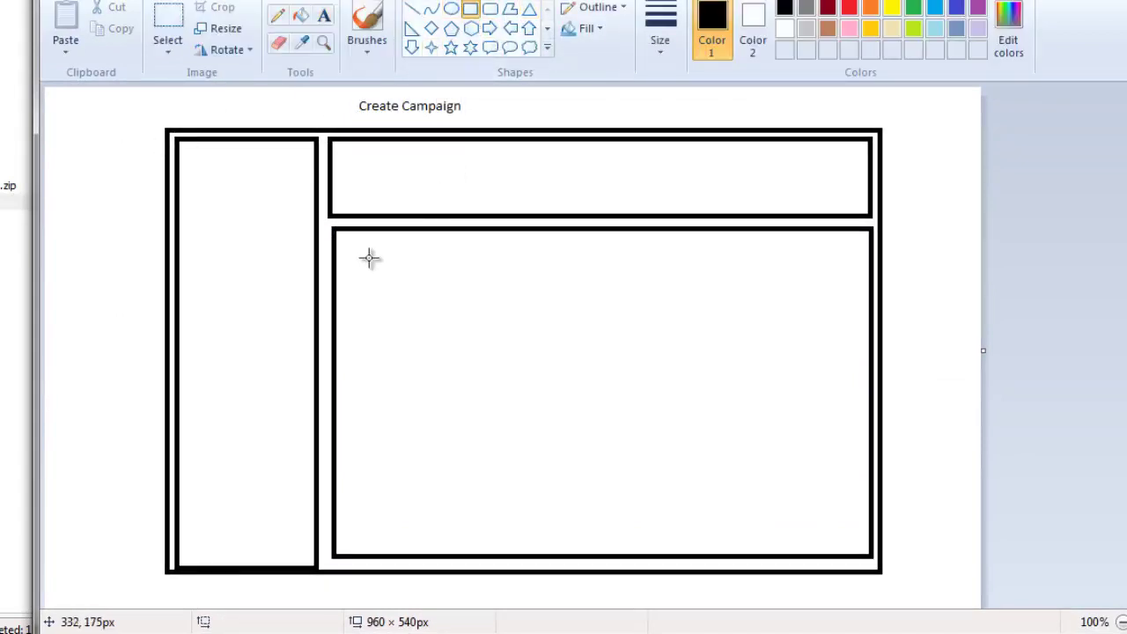
left_click(325, 16)
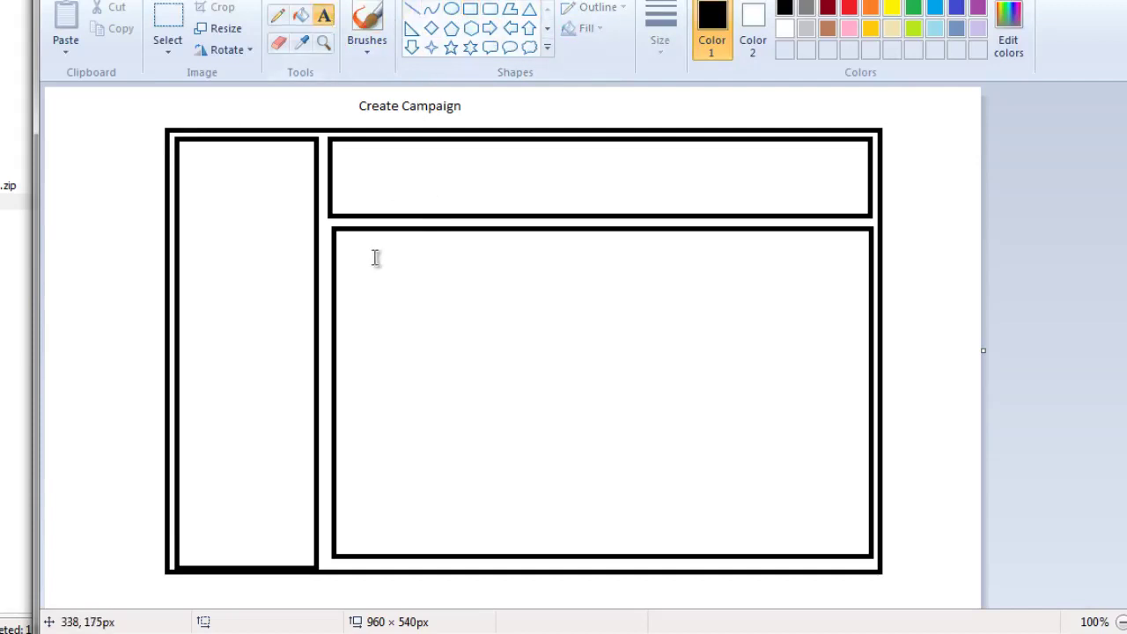
left_click(369, 253)
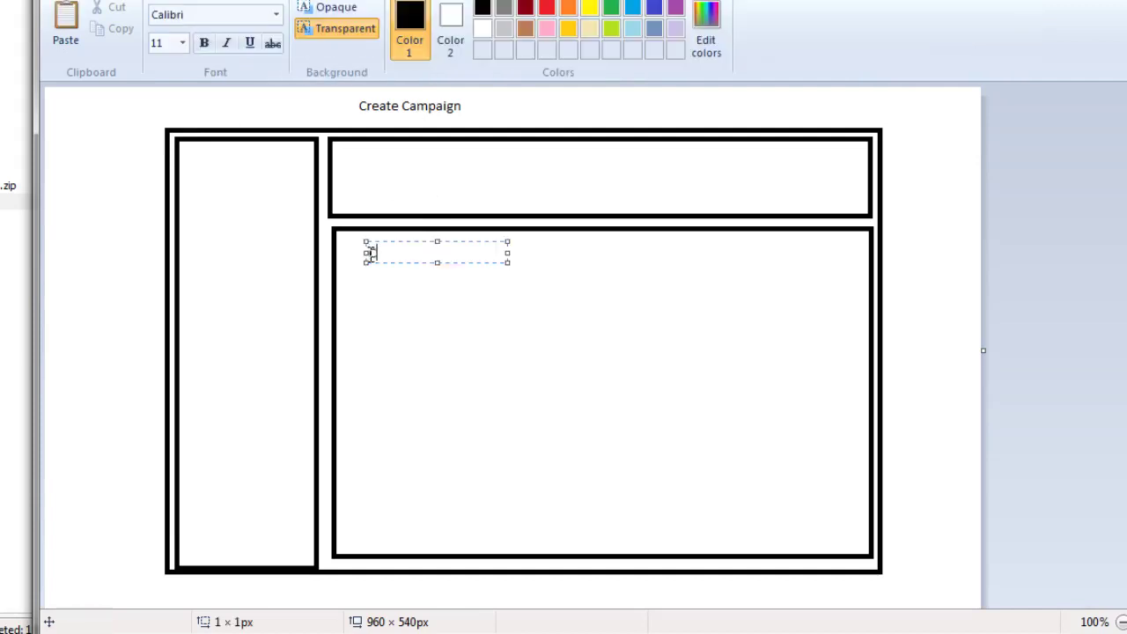
type("Campaign Name")
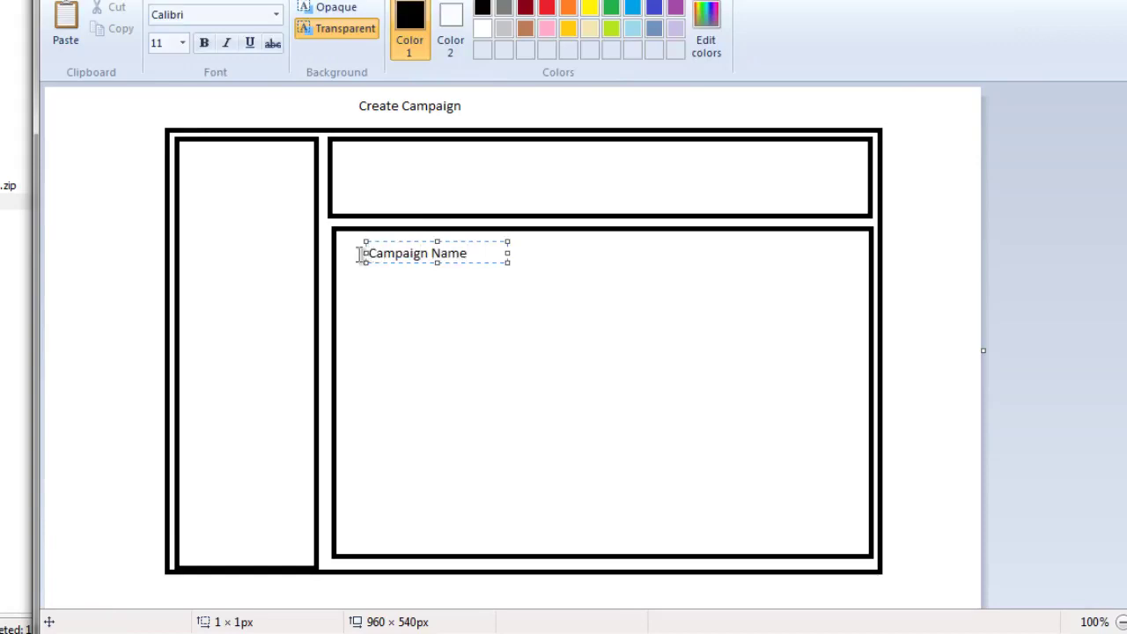
left_click(91, 266)
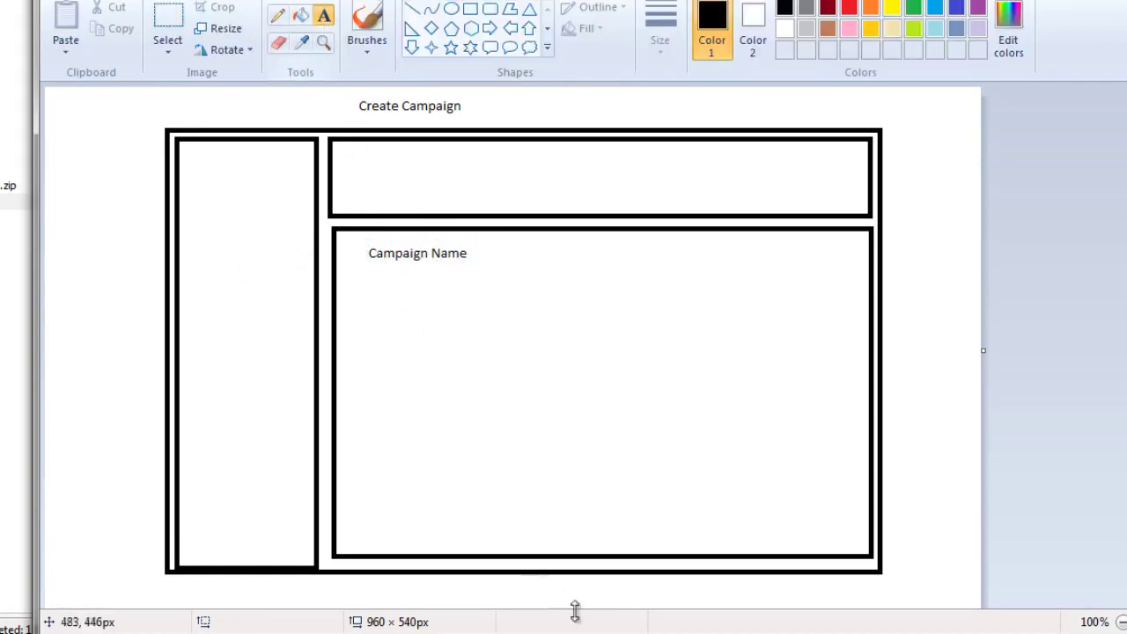
Switch to the WordPad document and review the plugin's IF/THEN steps from the beginning of the list.
left_click(617, 627)
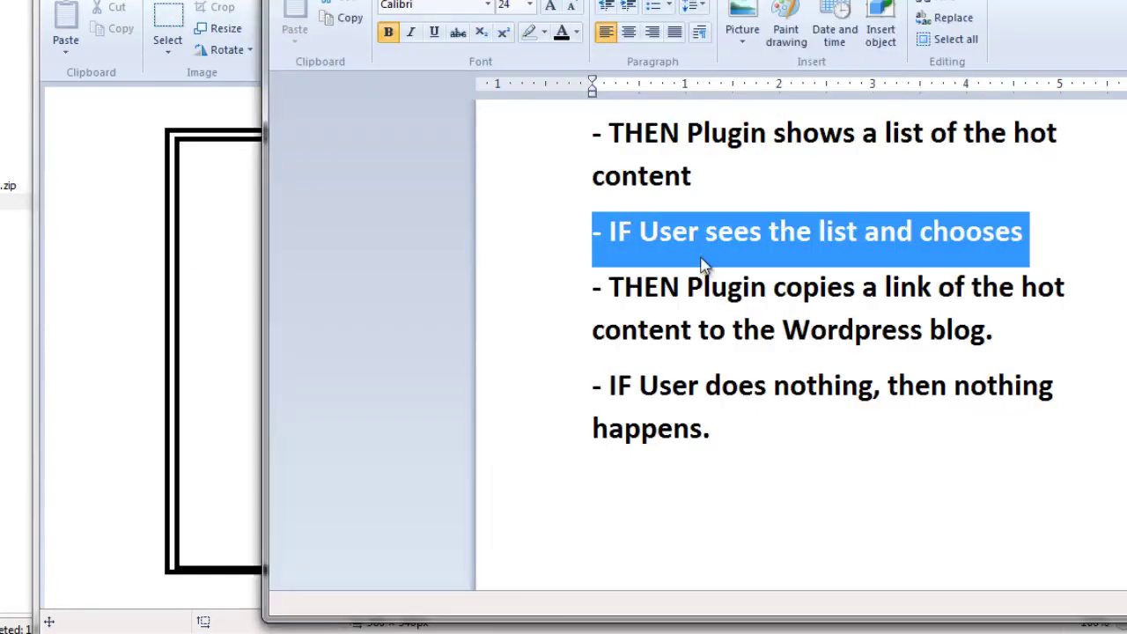
scroll(704, 264, "up", 6)
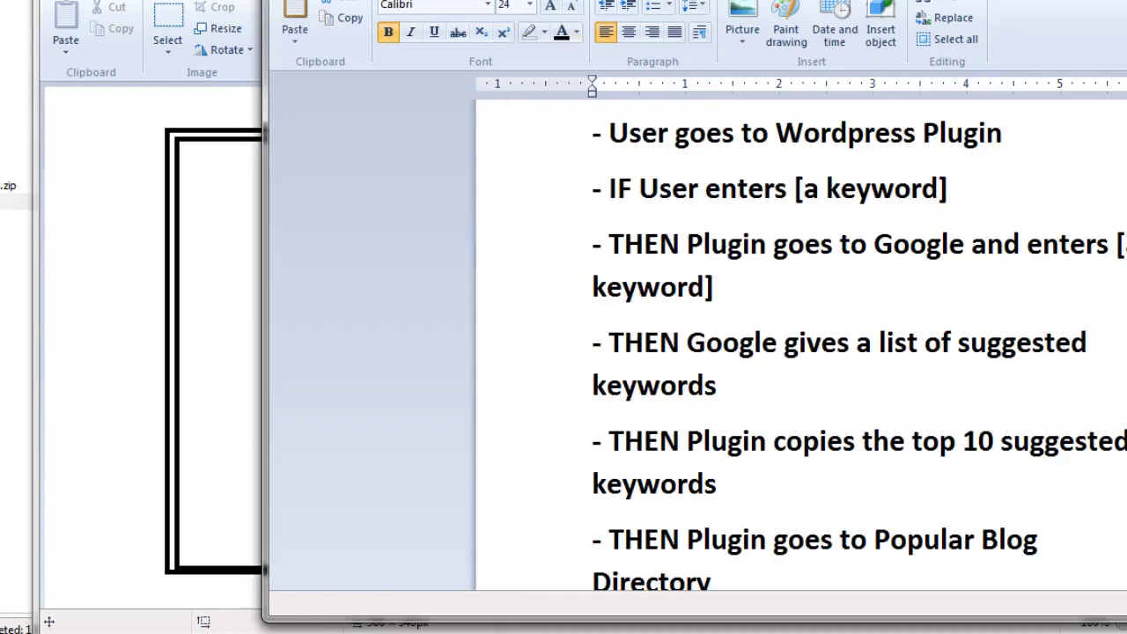